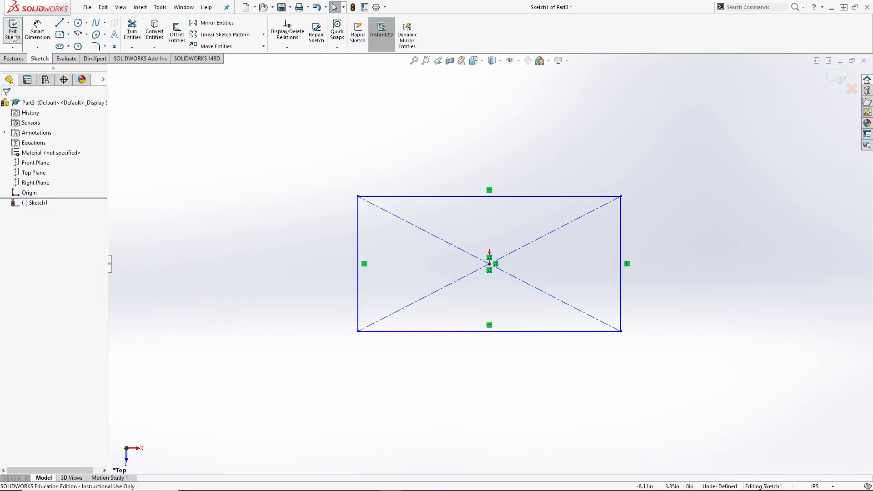
Dimension the rectangle's vertical side as 40 in and its horizontal side as 70 in, and finish the sketch.
{"action": "left_click", "coordinate": [359, 237]}
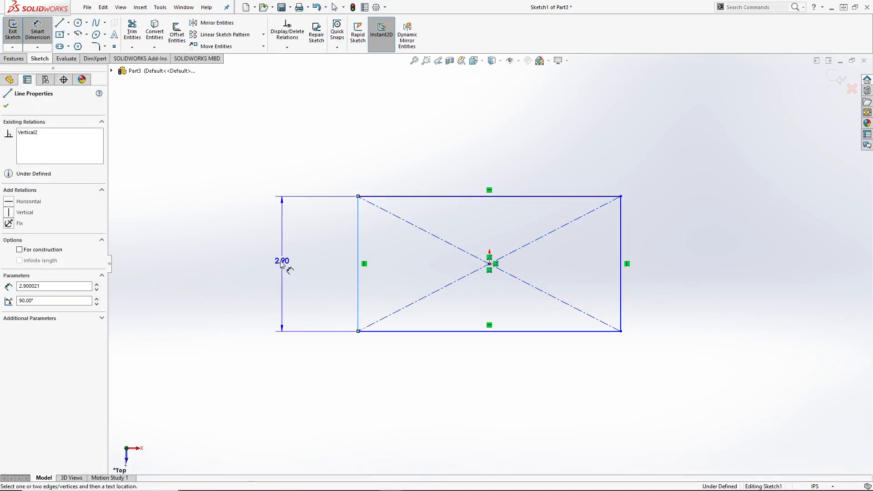
{"action": "left_click", "coordinate": [289, 268]}
{"action": "type", "text": "40"}
{"action": "key", "text": "Return"}
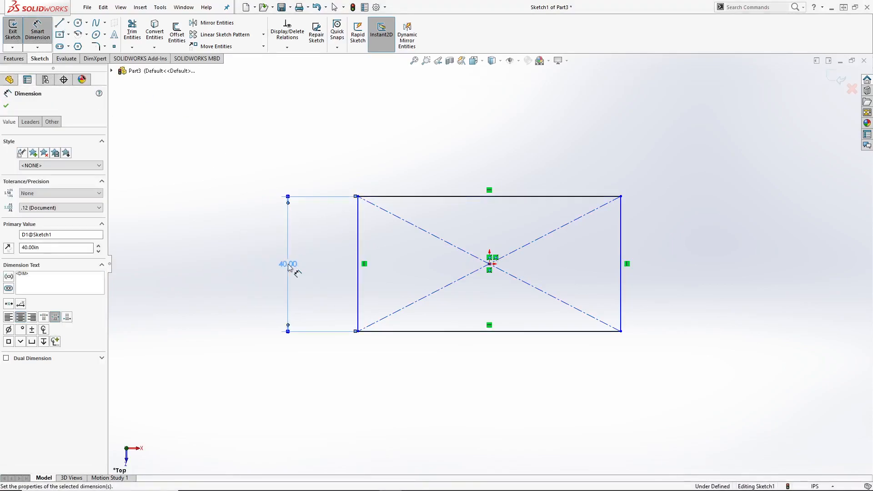
{"action": "left_click", "coordinate": [435, 196]}
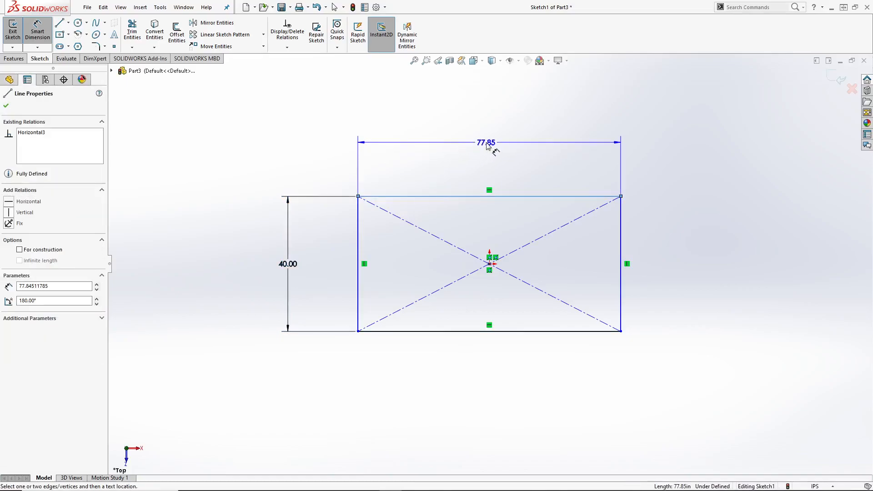
{"action": "left_click", "coordinate": [486, 145]}
{"action": "type", "text": "70"}
{"action": "key", "text": "Return"}
{"action": "left_click", "coordinate": [510, 177]}
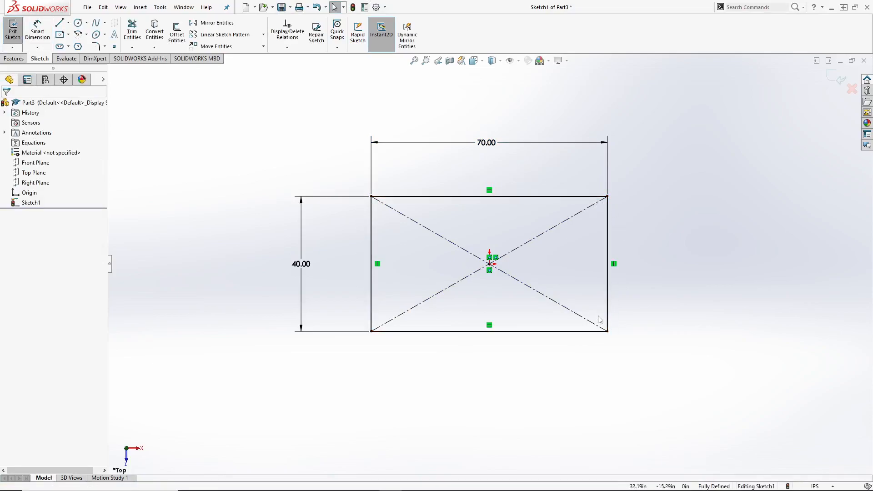
{"action": "left_click", "coordinate": [9, 34]}
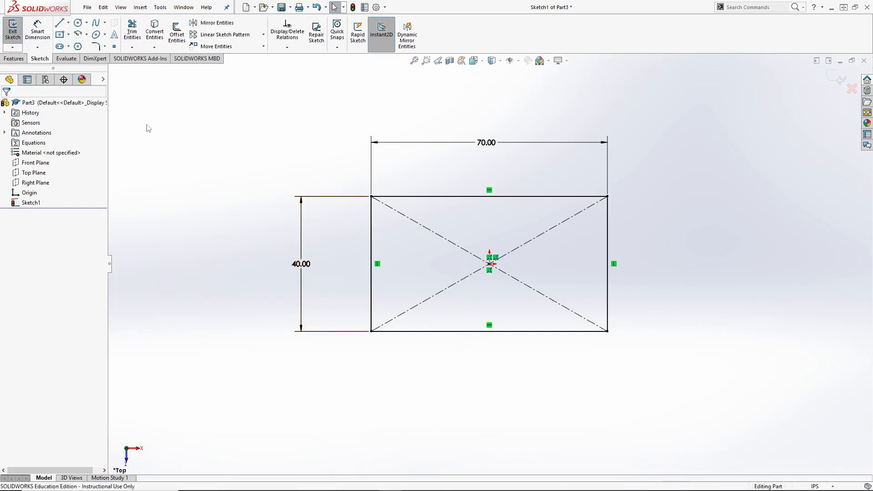
Extrude the rectangle upward as a blind boss 20 in deep.
{"action": "left_click", "coordinate": [16, 37]}
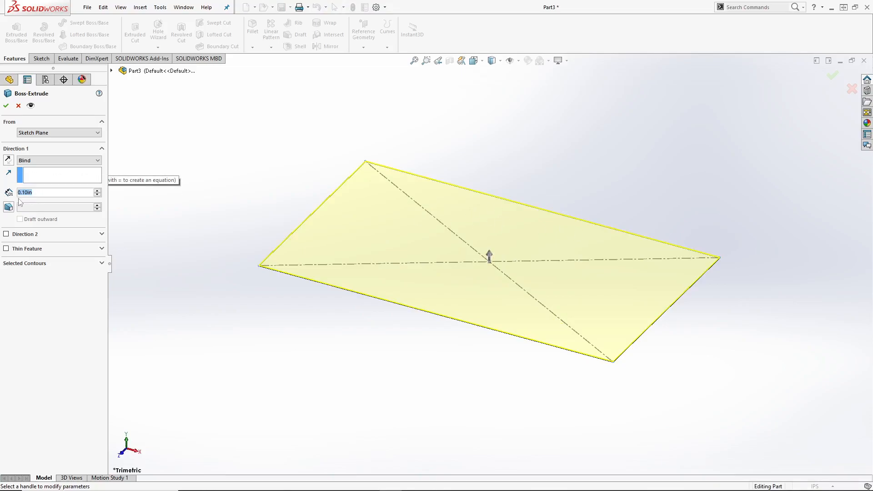
{"action": "type", "text": "20"}
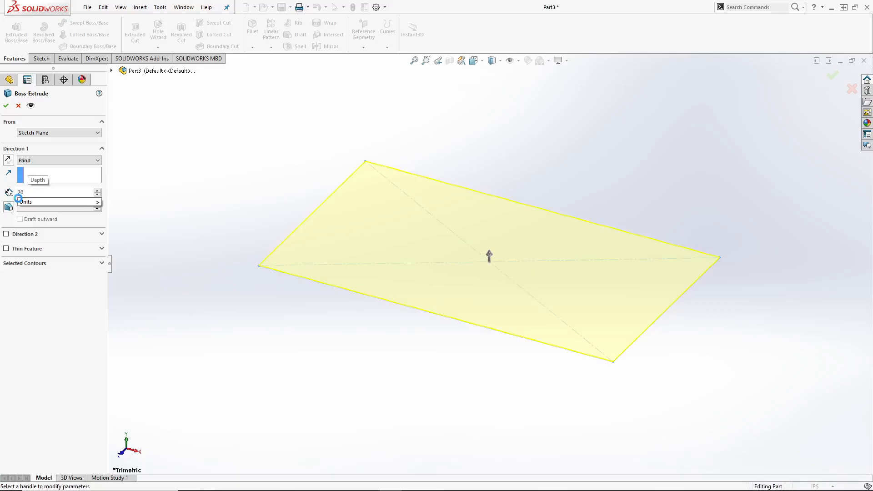
{"action": "key", "text": "Return"}
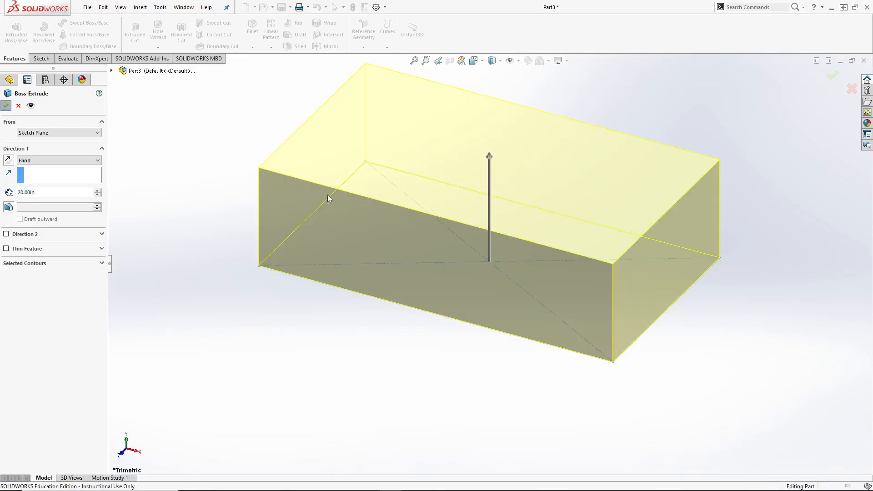
{"action": "key", "text": "Return"}
{"action": "left_click", "coordinate": [314, 330]}
Start a fillet with a 20 in radius and select the two vertical edges at one short end of the block.
{"action": "key", "text": "ctrl+7"}
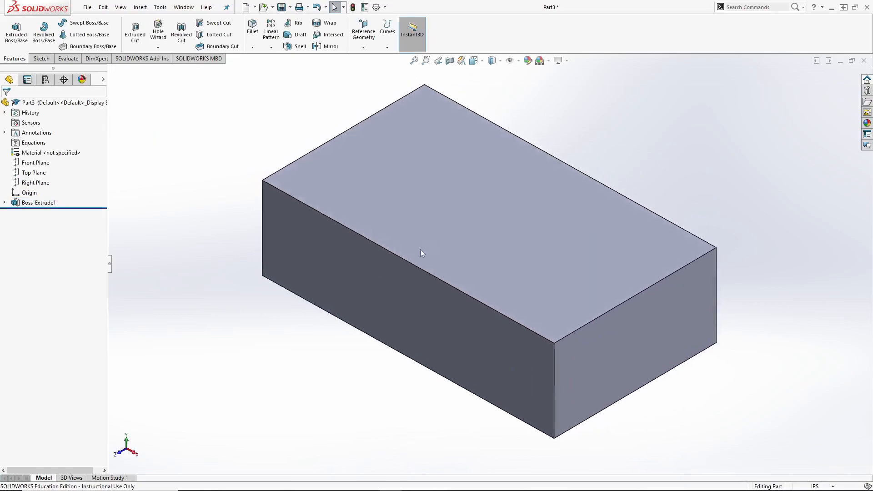
{"action": "scroll", "coordinate": [449, 235], "scroll_direction": "up", "scroll_amount": 2}
{"action": "scroll", "coordinate": [449, 233], "scroll_direction": "down", "scroll_amount": 1}
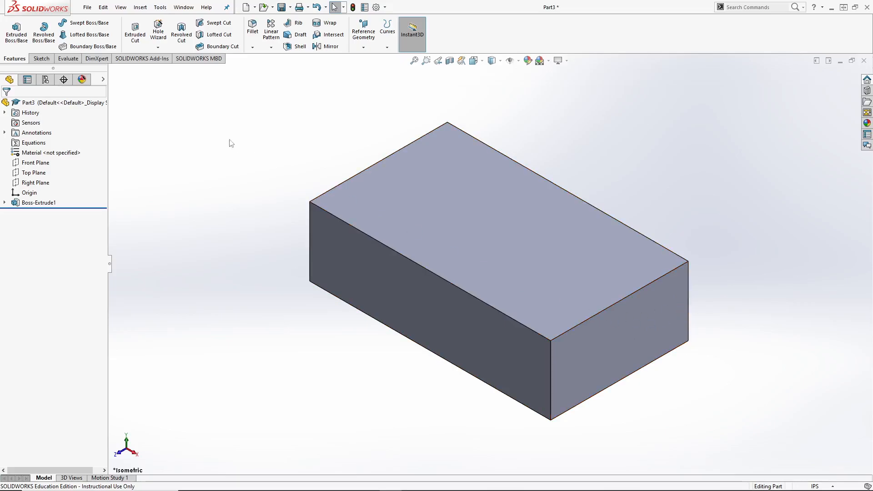
{"action": "left_click", "coordinate": [252, 29]}
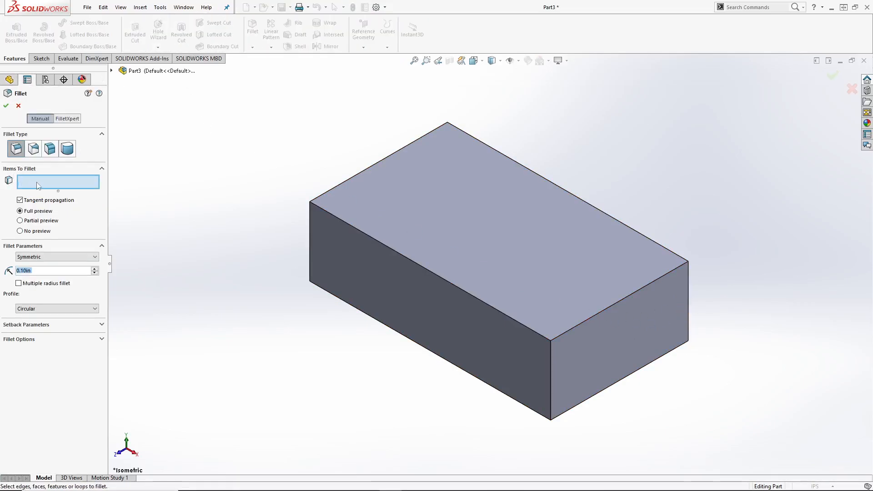
{"action": "type", "text": "20"}
{"action": "key", "text": "Return"}
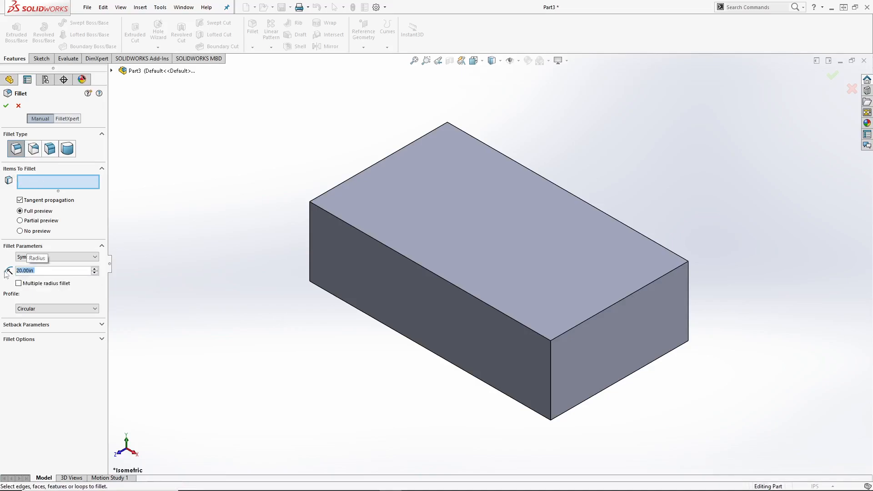
{"action": "left_click", "coordinate": [550, 360]}
{"action": "left_click", "coordinate": [689, 280]}
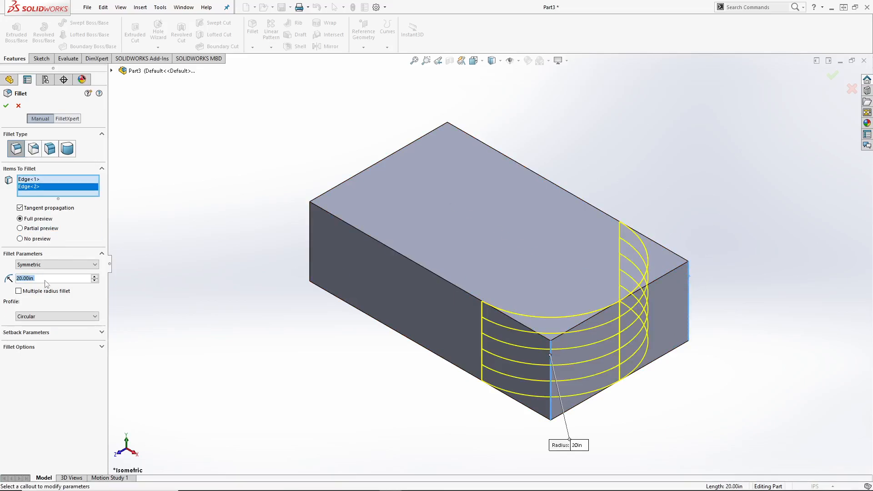
Set the fillet radius to 10 in, keep the full preview option, and apply the fillet to both edges.
{"action": "type", "text": "10"}
{"action": "key", "text": "Return"}
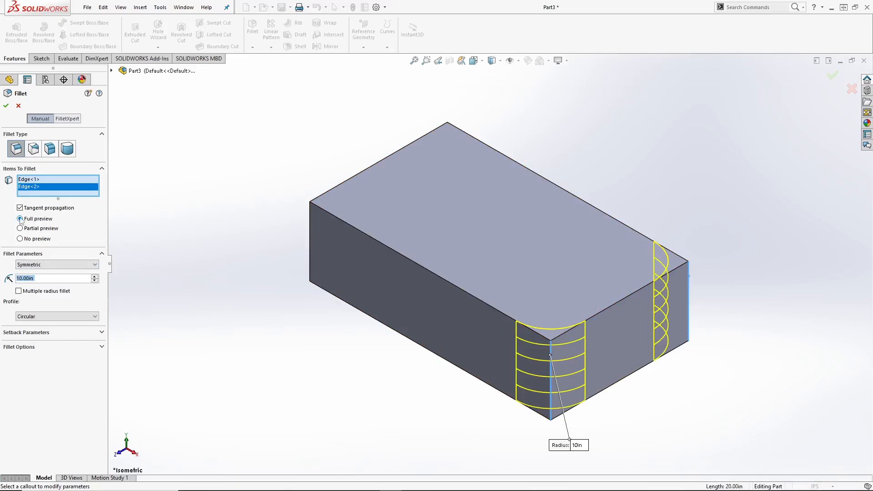
{"action": "left_click", "coordinate": [20, 239]}
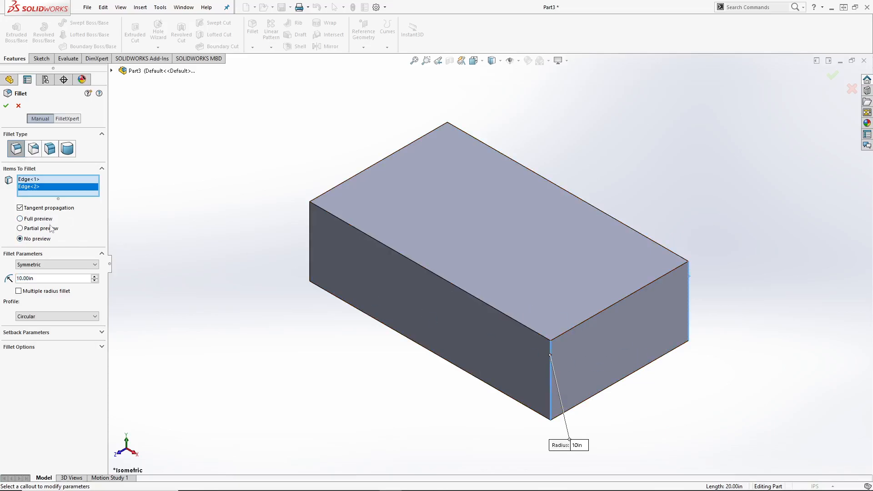
{"action": "left_click", "coordinate": [26, 221]}
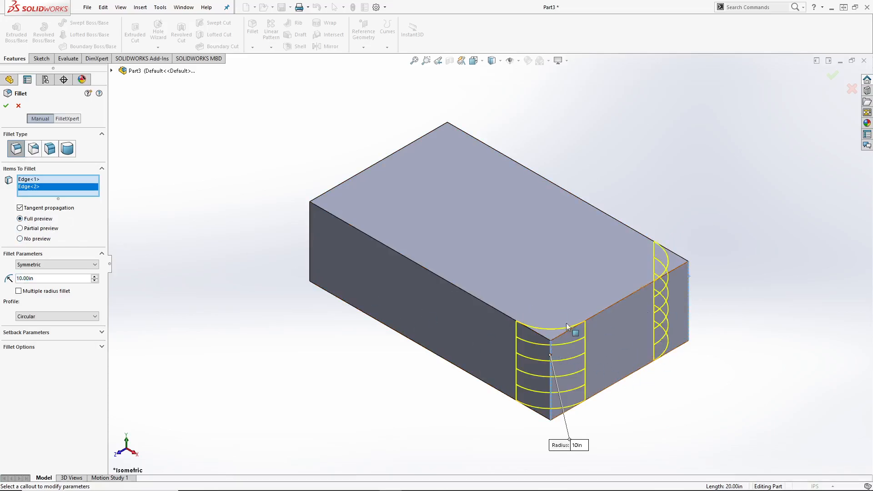
{"action": "left_click", "coordinate": [6, 107]}
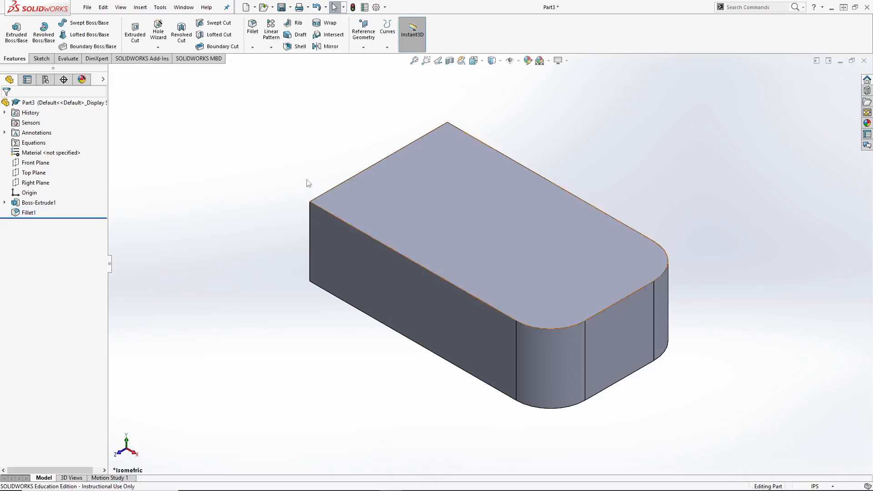
Sketch lines on the block's top face along the whole unfilleted short edge and about 22.8 in along each adjoining long edge.
{"action": "left_click", "coordinate": [41, 58]}
{"action": "left_click", "coordinate": [13, 27]}
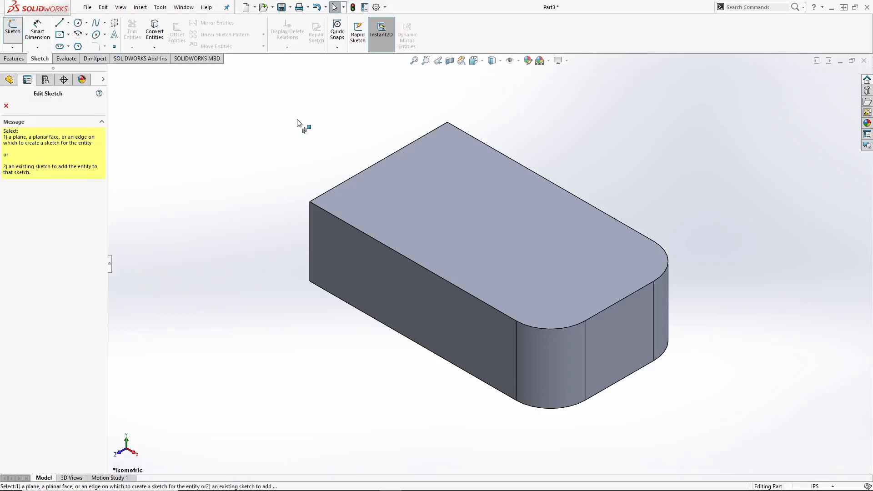
{"action": "left_click", "coordinate": [481, 208]}
{"action": "left_click", "coordinate": [59, 23]}
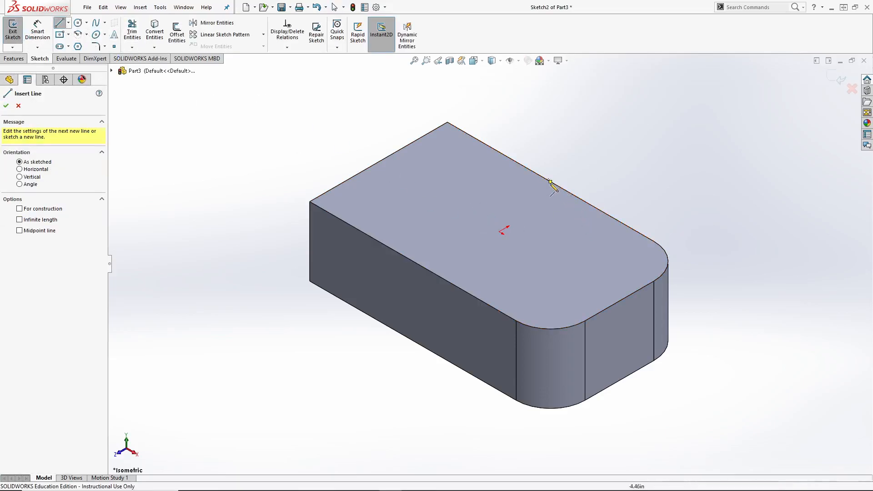
{"action": "left_click", "coordinate": [527, 167]}
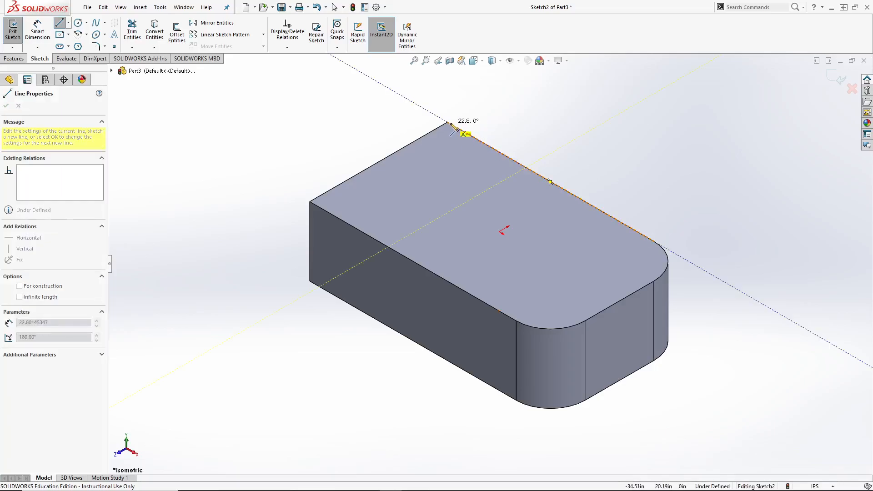
{"action": "left_click", "coordinate": [447, 122]}
{"action": "left_click", "coordinate": [309, 201]}
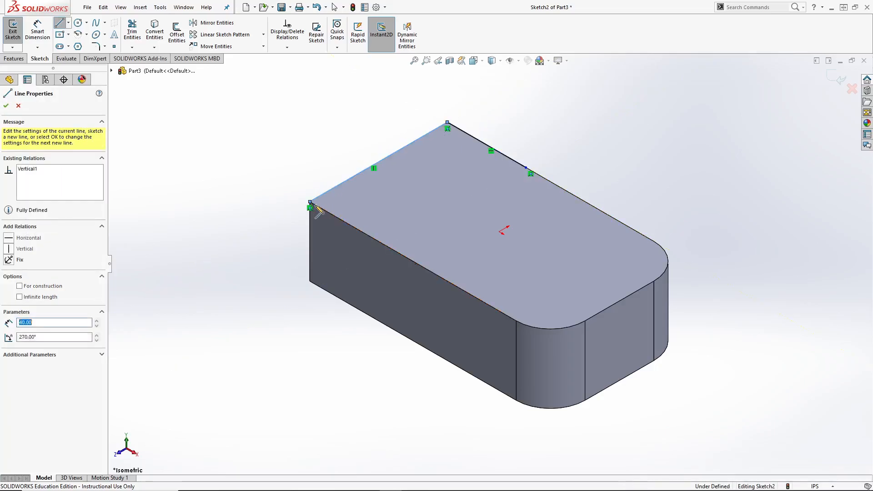
{"action": "left_click", "coordinate": [389, 247]}
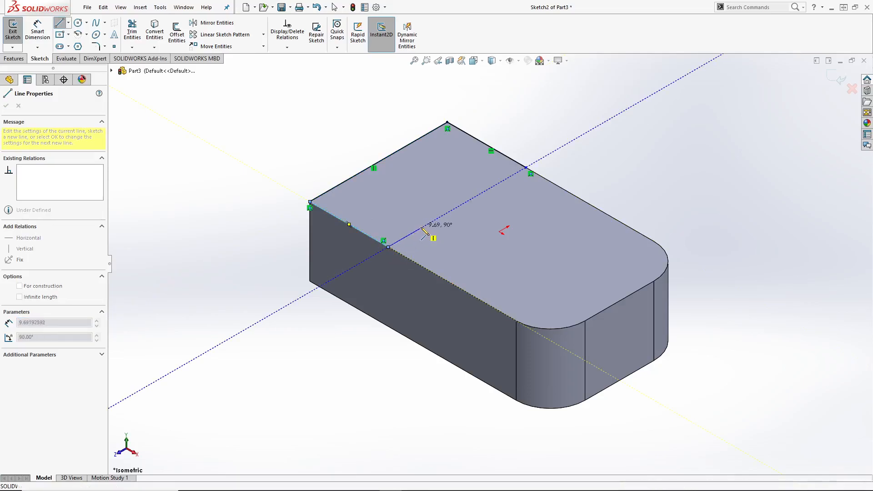
Close the outline with a U-shaped inner boundary, its arm ends about 9.7 in wide and its recessed line about 22.5 in long.
{"action": "left_click", "coordinate": [421, 227]}
{"action": "left_click", "coordinate": [371, 198]}
{"action": "left_click", "coordinate": [448, 153]}
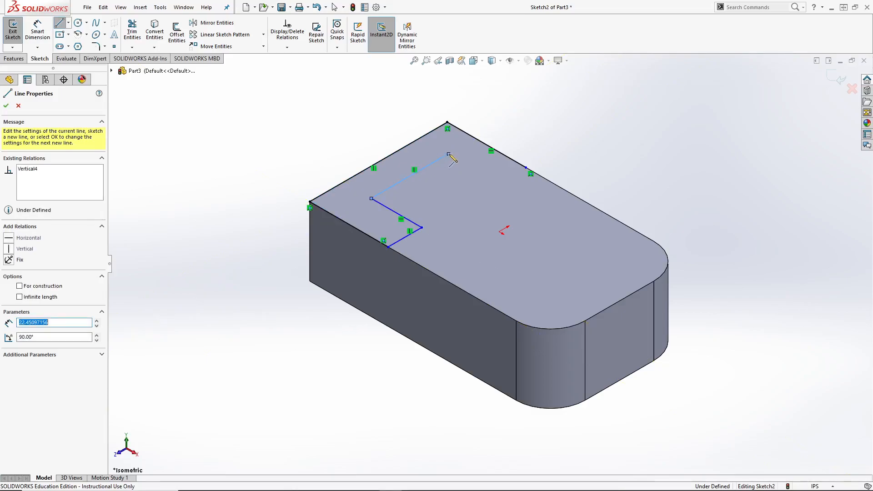
{"action": "left_click", "coordinate": [498, 183]}
{"action": "double_click", "coordinate": [525, 168]}
{"action": "key", "text": "Escape"}
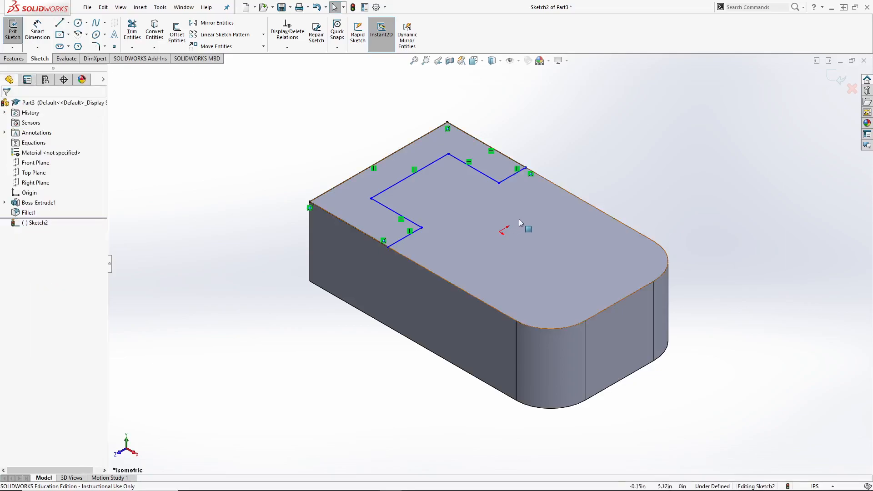
View the sketch straight from above and dimension the outline's upper long-edge line as 30 in.
{"action": "key", "text": "space"}
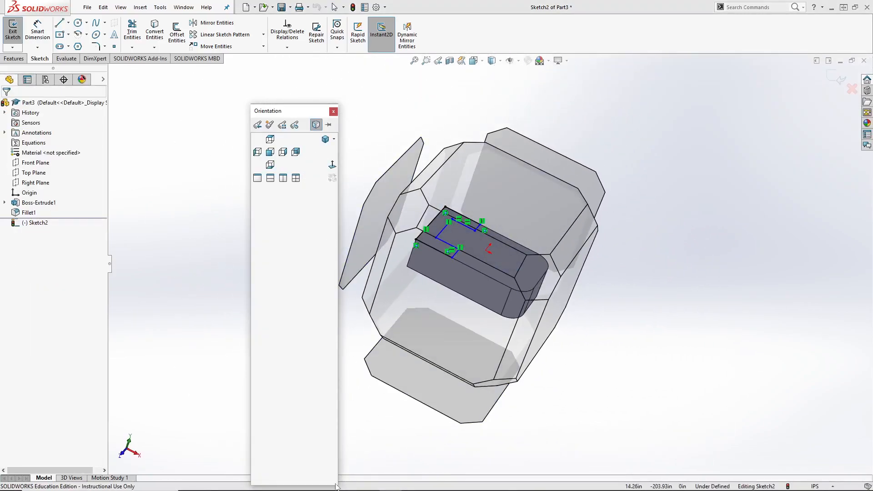
{"action": "left_click_drag", "start_coordinate": [335, 486], "coordinate": [333, 208]}
{"action": "left_click_drag", "start_coordinate": [290, 115], "coordinate": [235, 113]}
{"action": "left_click", "coordinate": [510, 191]}
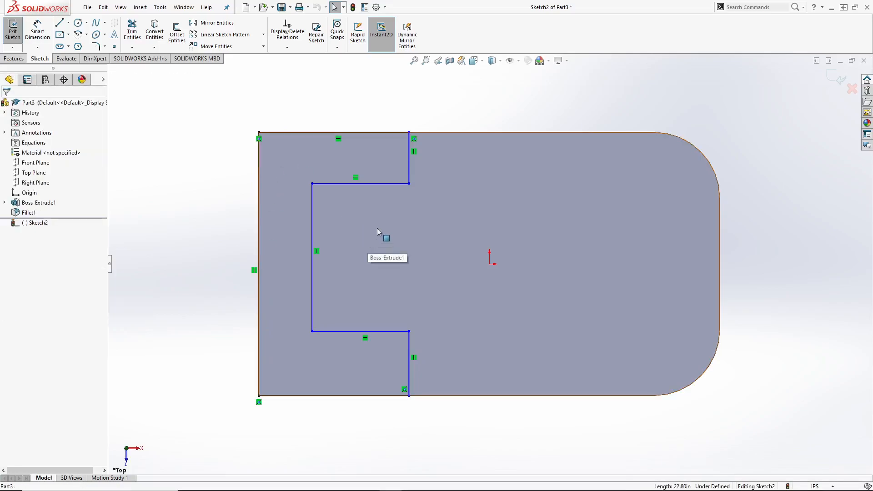
{"action": "left_click", "coordinate": [37, 30]}
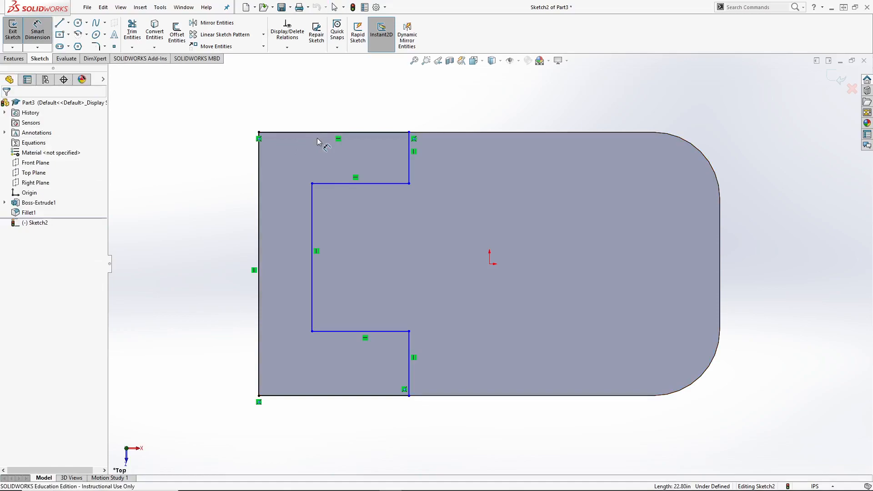
{"action": "left_click", "coordinate": [322, 133]}
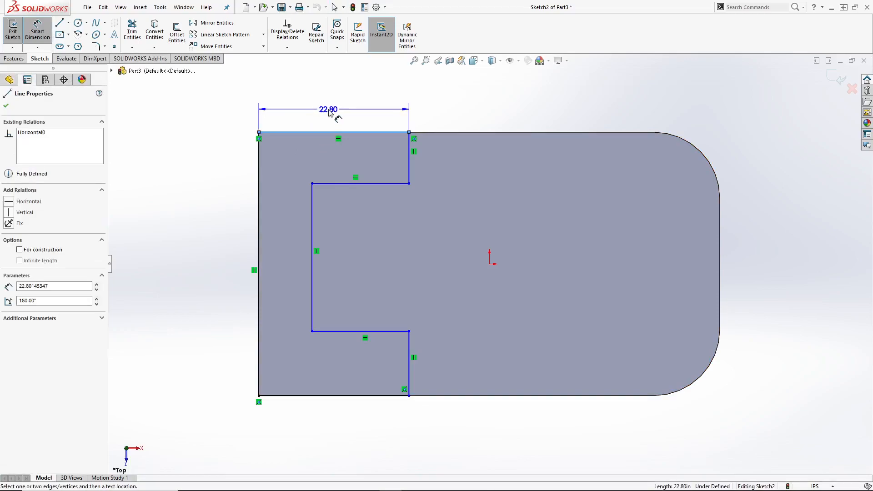
{"action": "left_click", "coordinate": [329, 113]}
{"action": "type", "text": "30"}
{"action": "key", "text": "Return"}
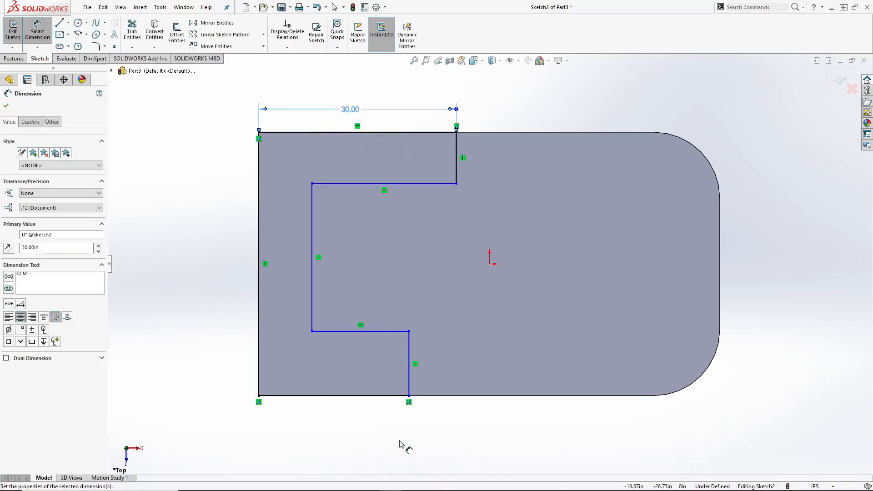
Dimension the outline's lower long-edge line as 30 in.
{"action": "left_click", "coordinate": [381, 396]}
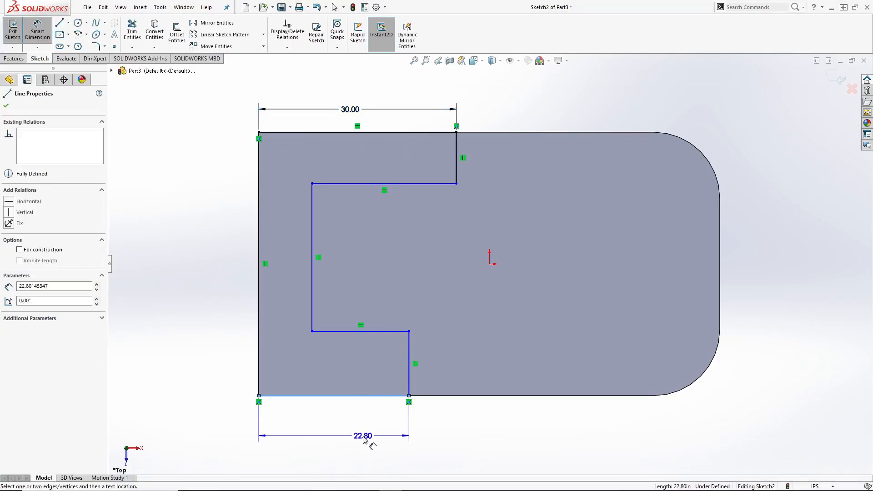
{"action": "left_click", "coordinate": [339, 437]}
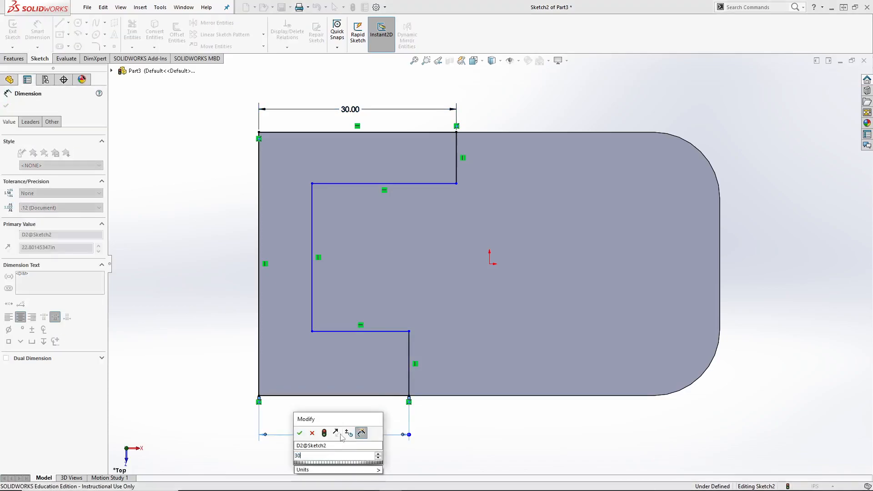
{"action": "type", "text": "30"}
{"action": "key", "text": "Return"}
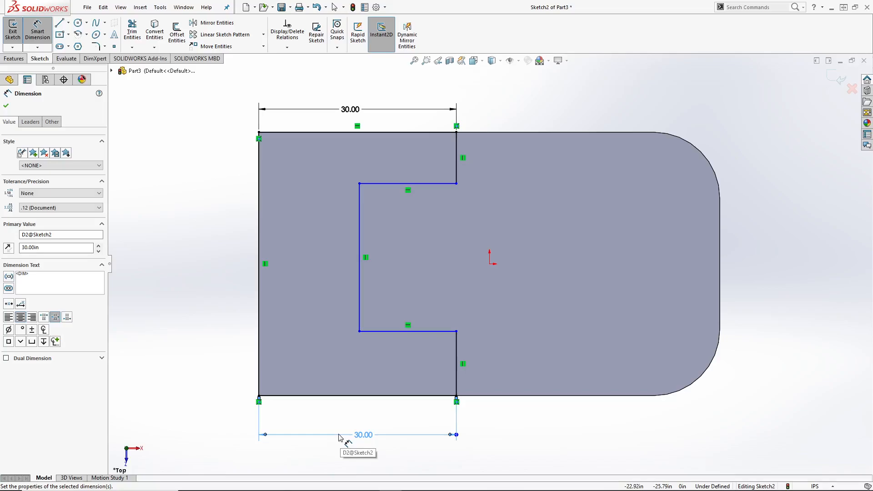
Dimension the vertical end lines of the upper and lower arms as 10 in each.
{"action": "left_click", "coordinate": [456, 168]}
{"action": "left_click", "coordinate": [497, 159]}
{"action": "type", "text": "10"}
{"action": "key", "text": "Return"}
{"action": "left_click", "coordinate": [457, 364]}
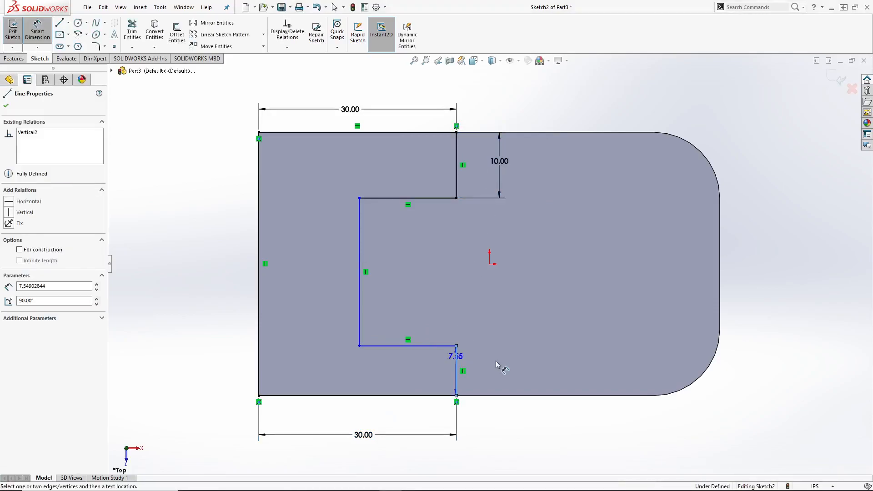
{"action": "left_click", "coordinate": [499, 370]}
{"action": "type", "text": "10"}
{"action": "key", "text": "Return"}
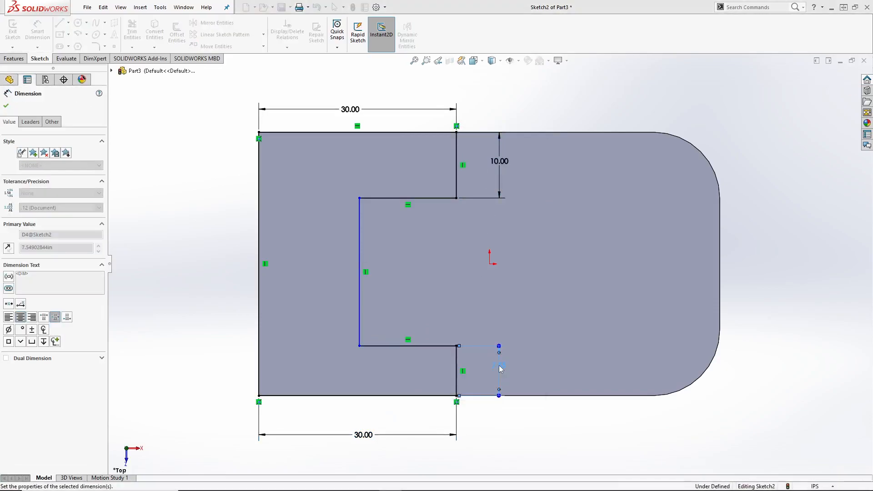
Dimension the distance between the outline's outer vertical line and the recessed vertical line as 10 in, and finish the sketch.
{"action": "left_click", "coordinate": [360, 241]}
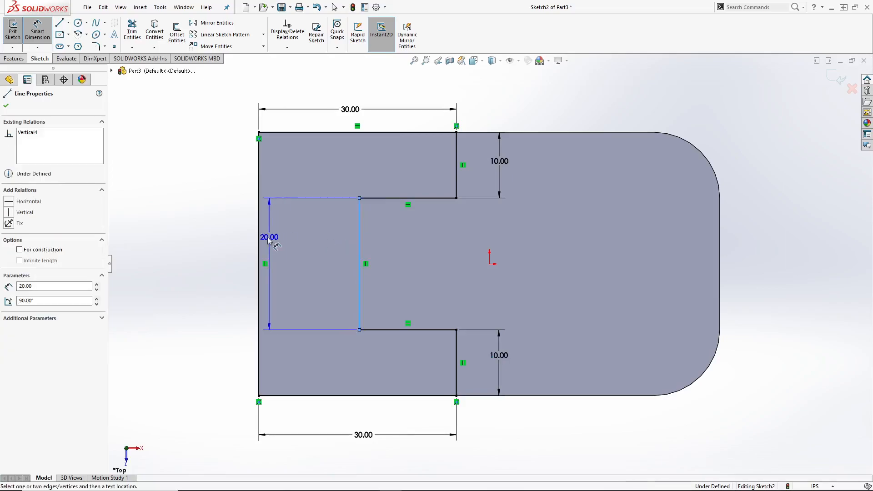
{"action": "left_click", "coordinate": [260, 241]}
{"action": "left_click", "coordinate": [307, 258]}
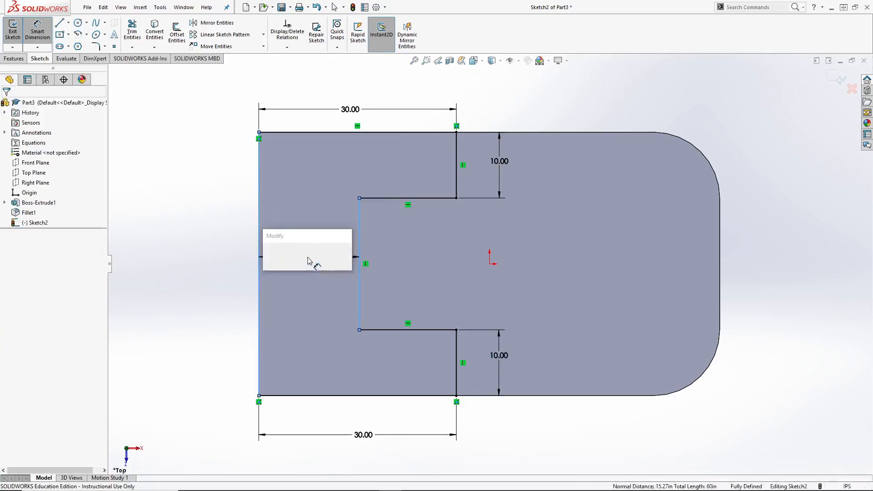
{"action": "type", "text": "10"}
{"action": "key", "text": "Return"}
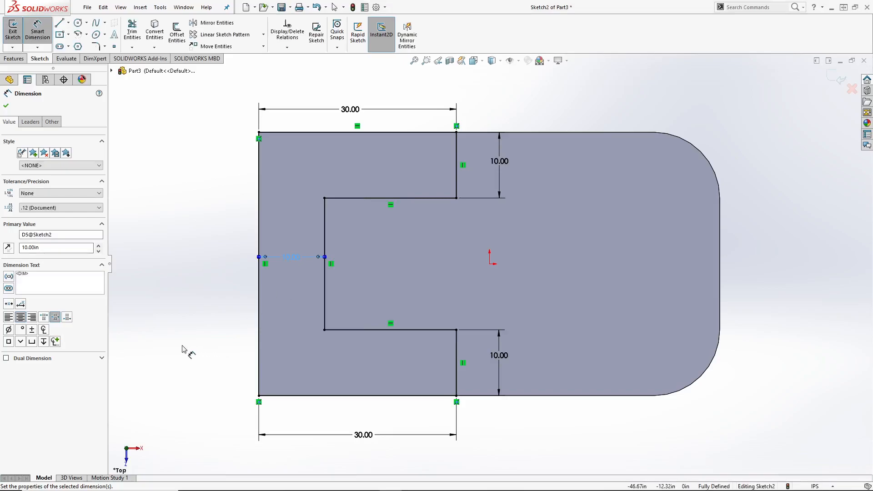
{"action": "left_click", "coordinate": [5, 106]}
{"action": "left_click", "coordinate": [9, 35]}
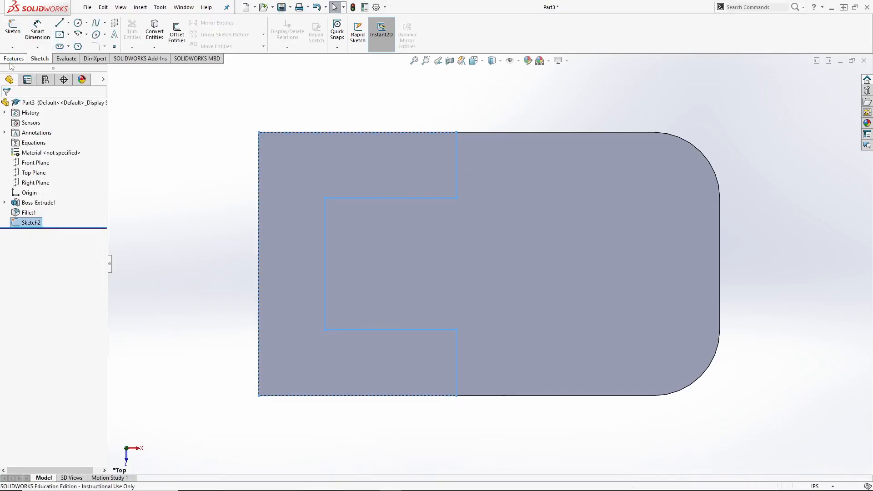
Extrude the U-shaped profile 20 in upward from the block's top face, merged with the body.
{"action": "left_click", "coordinate": [9, 59]}
{"action": "key", "text": "ctrl+7"}
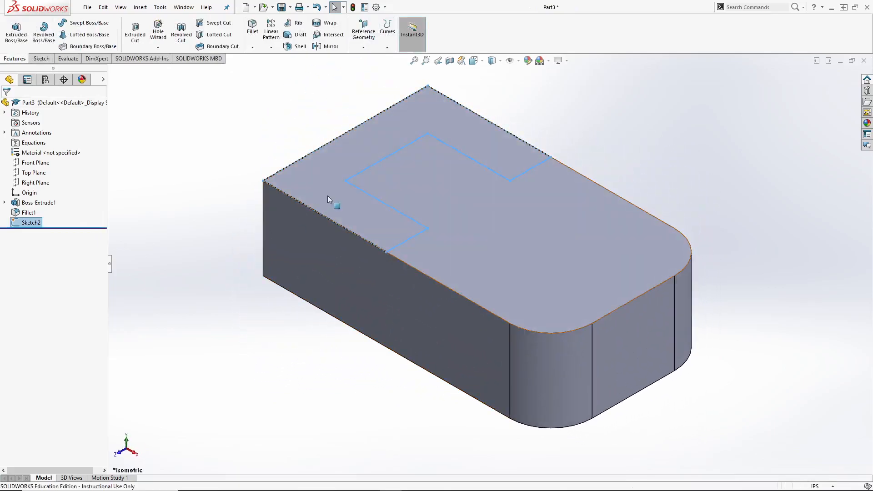
{"action": "left_click", "coordinate": [18, 34]}
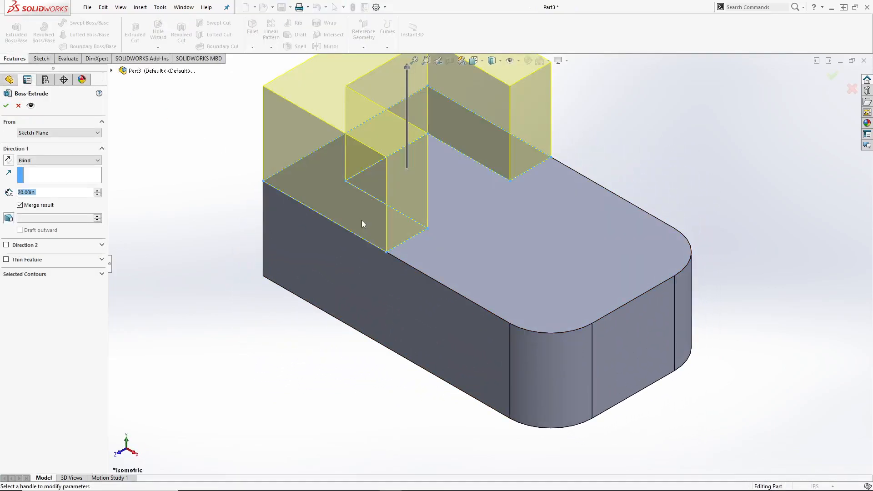
{"action": "type", "text": "20"}
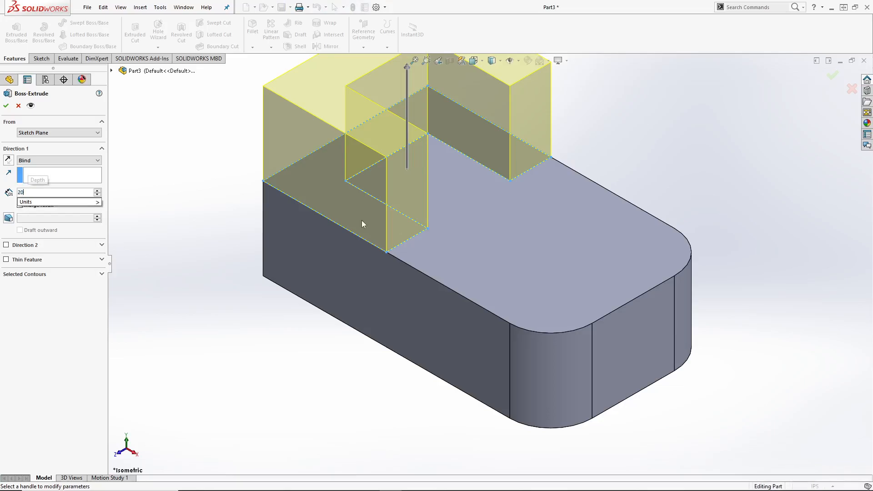
{"action": "left_click", "coordinate": [6, 105]}
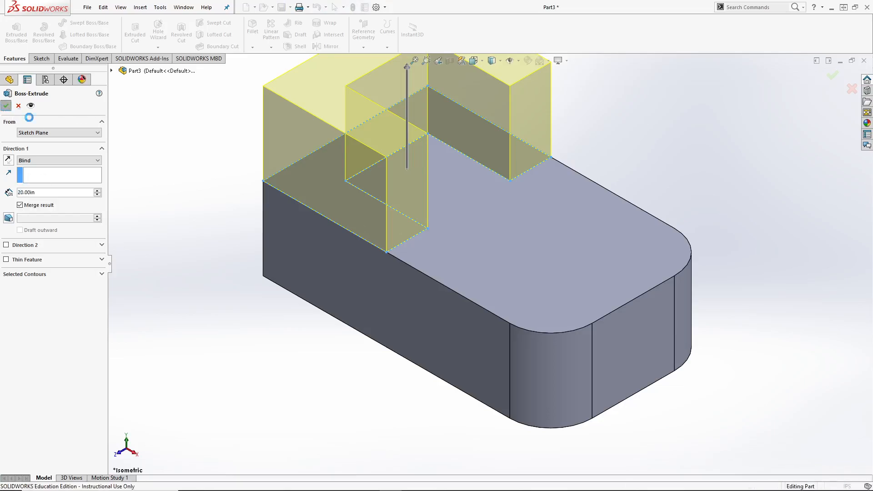
{"action": "scroll", "coordinate": [438, 228], "scroll_direction": "up", "scroll_amount": 2}
{"action": "key", "text": "f"}
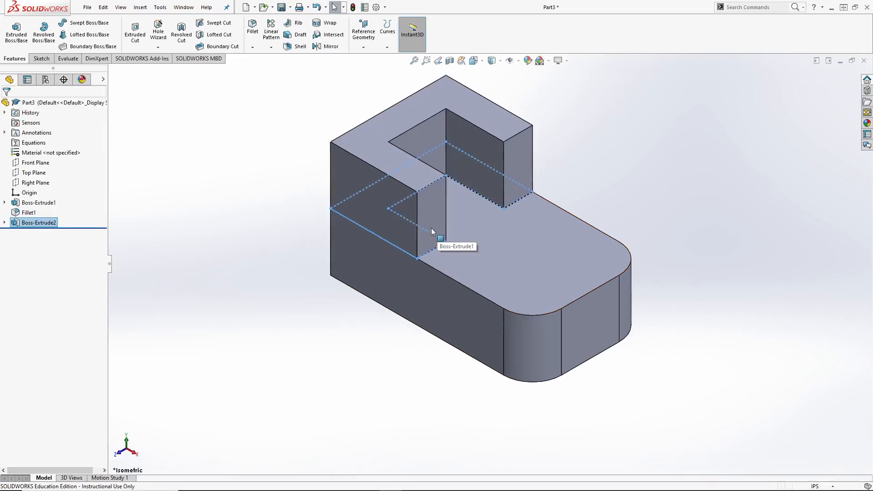
{"action": "left_click", "coordinate": [618, 155]}
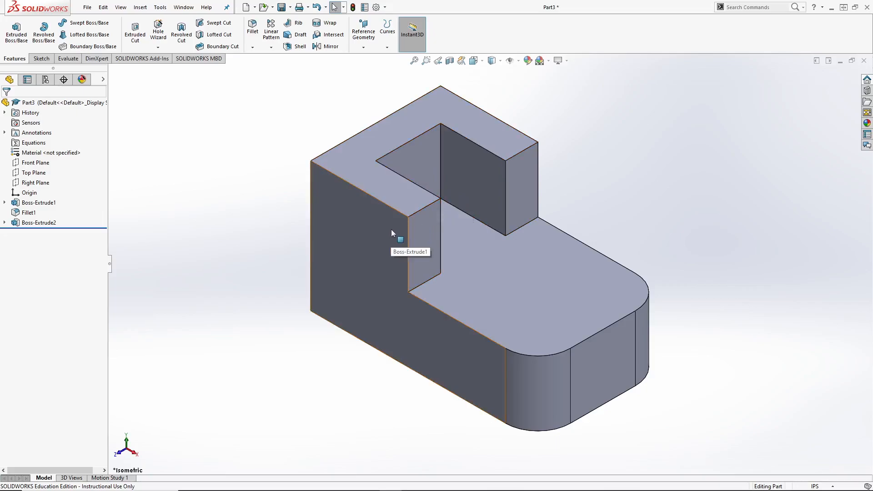
On the block's long side face, sketch a right triangle at the raised arm's end, about 20.8 in along the top edge and 20 in high.
{"action": "left_click", "coordinate": [41, 59]}
{"action": "left_click", "coordinate": [13, 31]}
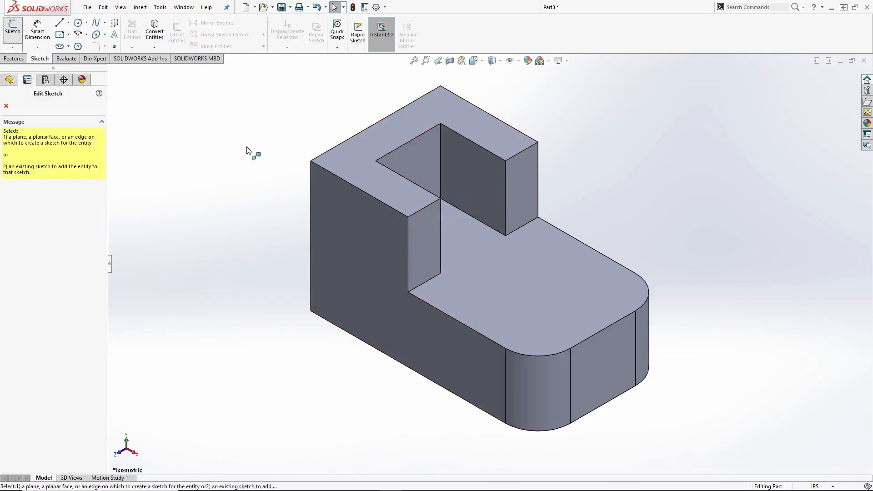
{"action": "left_click", "coordinate": [337, 236]}
{"action": "left_click", "coordinate": [59, 22]}
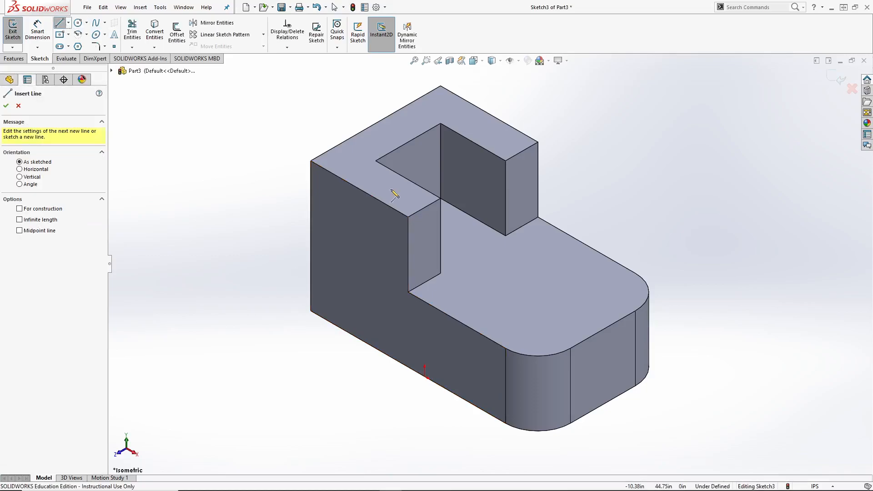
{"action": "left_click", "coordinate": [408, 217]}
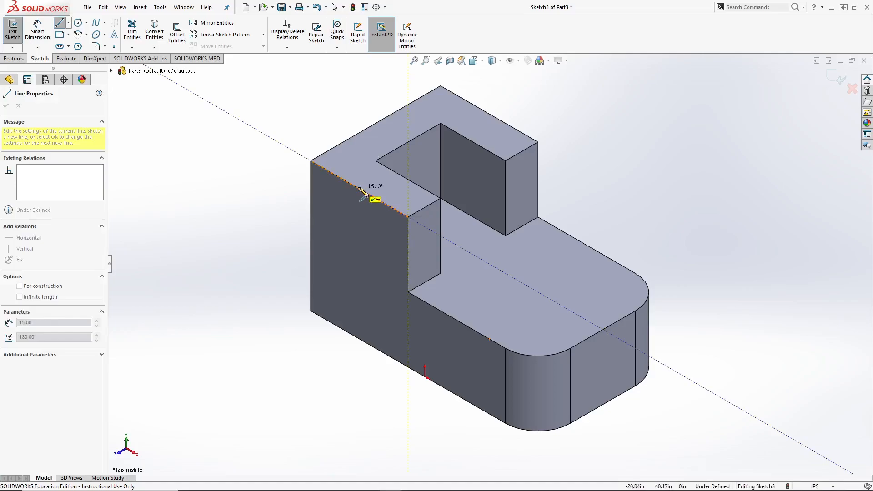
{"action": "left_click", "coordinate": [340, 178]}
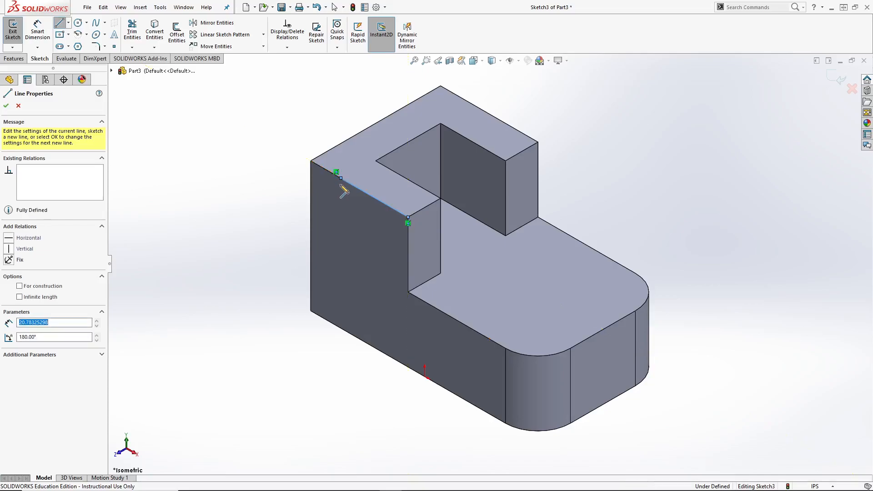
{"action": "left_click", "coordinate": [408, 292]}
{"action": "double_click", "coordinate": [408, 222]}
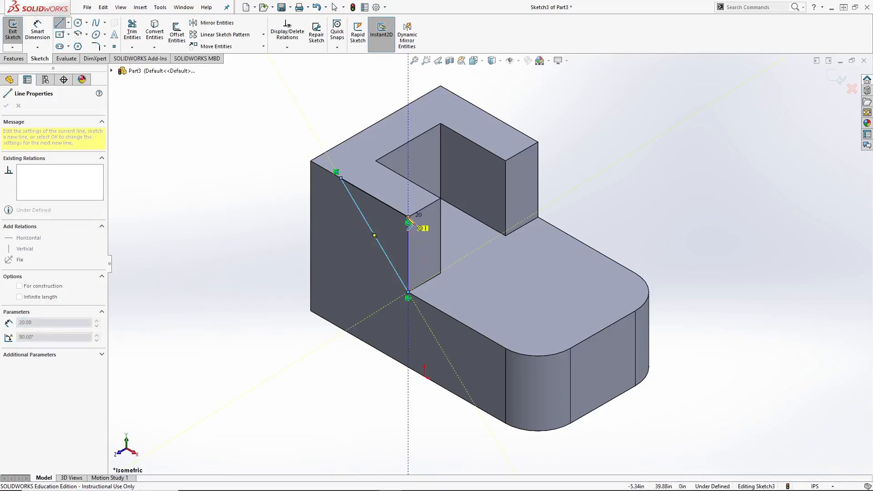
{"action": "key", "text": "Escape"}
Dimension the triangle's line along the arm's top edge as 20 in.
{"action": "left_click", "coordinate": [47, 35]}
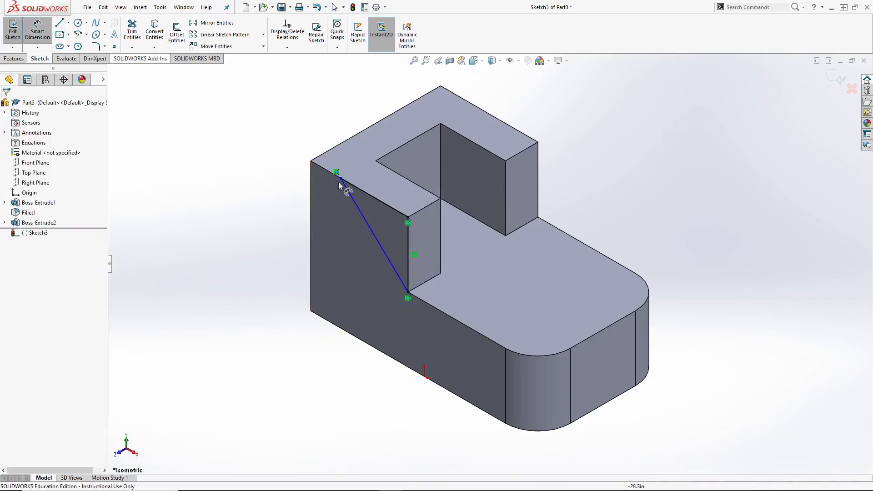
{"action": "left_click", "coordinate": [370, 196]}
{"action": "left_click", "coordinate": [377, 180]}
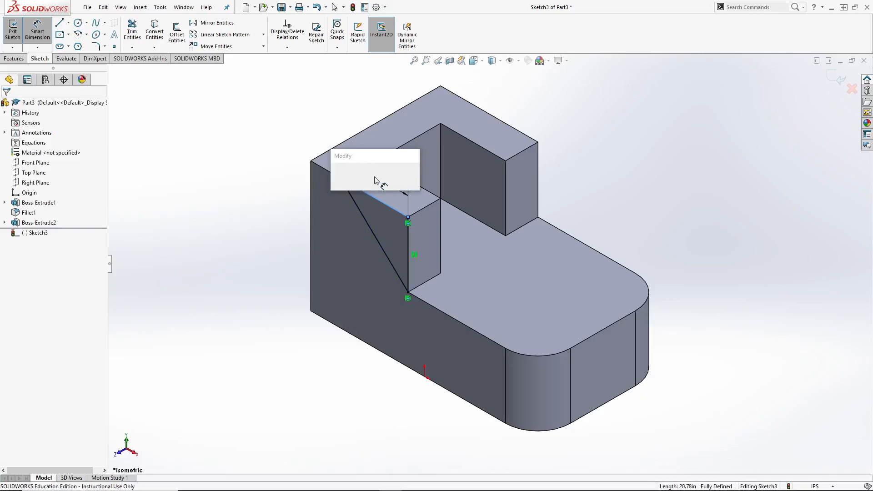
{"action": "type", "text": "20"}
{"action": "key", "text": "Return"}
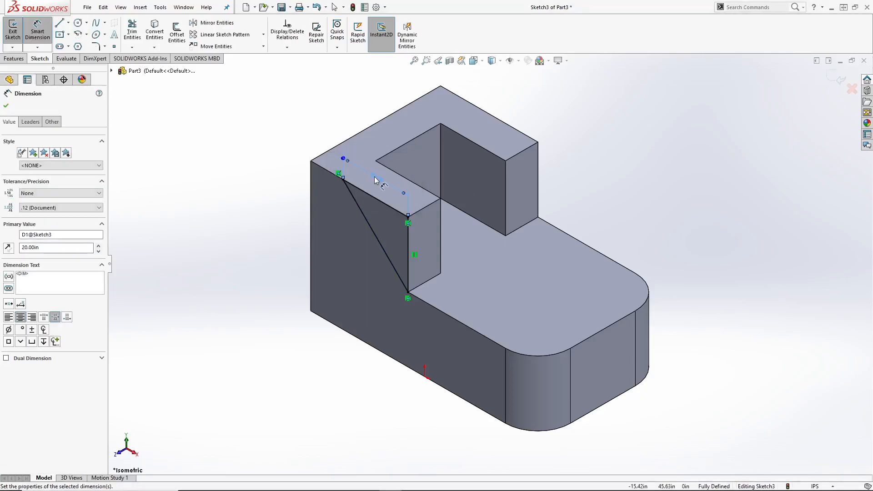
{"action": "key", "text": "Escape"}
Cut the triangular profile 10 in deep with Extruded Cut to slope the end of the raised arm.
{"action": "scroll", "coordinate": [386, 244], "scroll_direction": "down", "scroll_amount": 4}
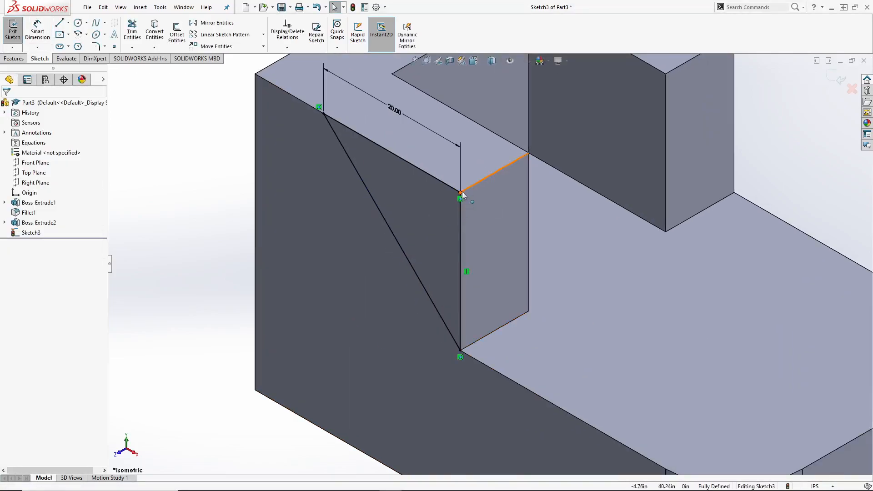
{"action": "scroll", "coordinate": [500, 259], "scroll_direction": "up", "scroll_amount": 4}
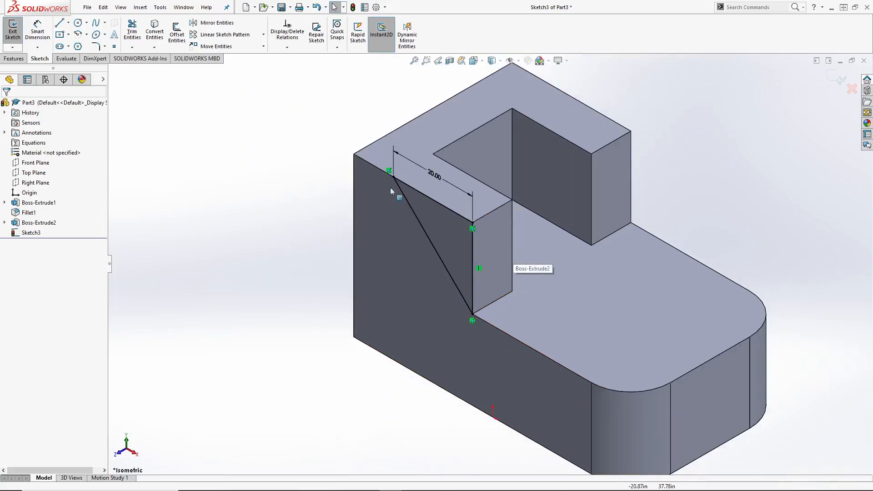
{"action": "left_click", "coordinate": [14, 59]}
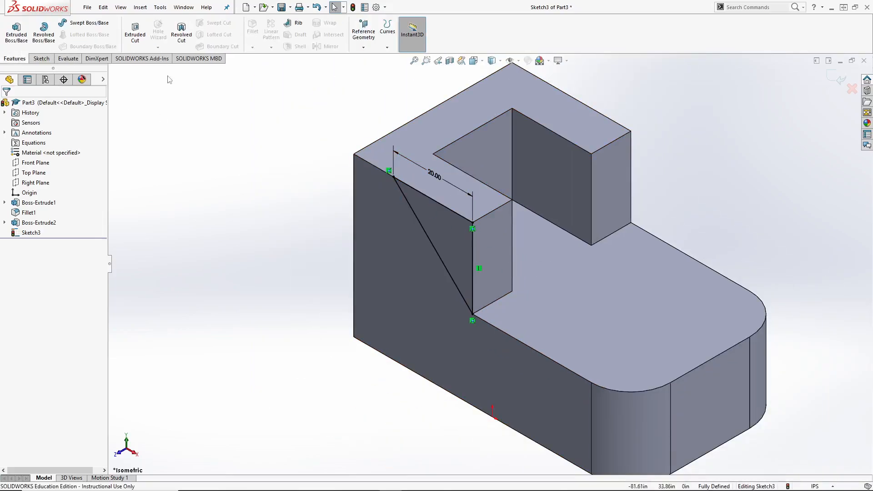
{"action": "left_click", "coordinate": [135, 36]}
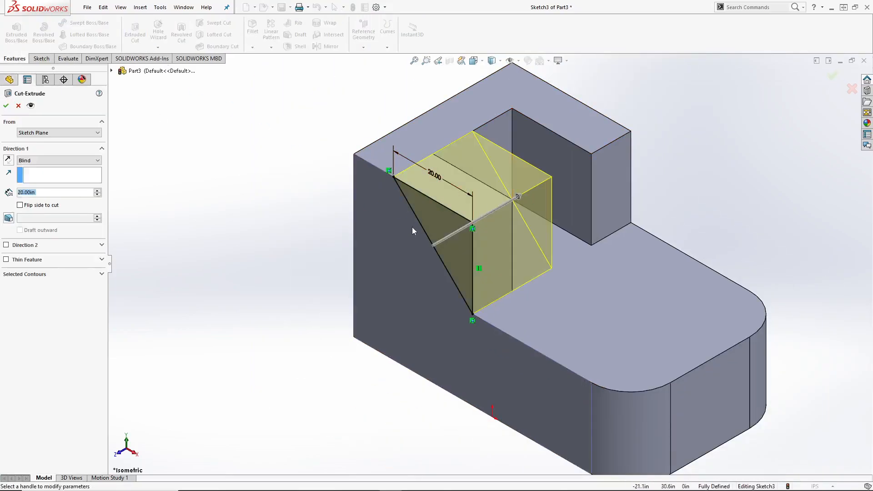
{"action": "type", "text": "10"}
{"action": "key", "text": "Return"}
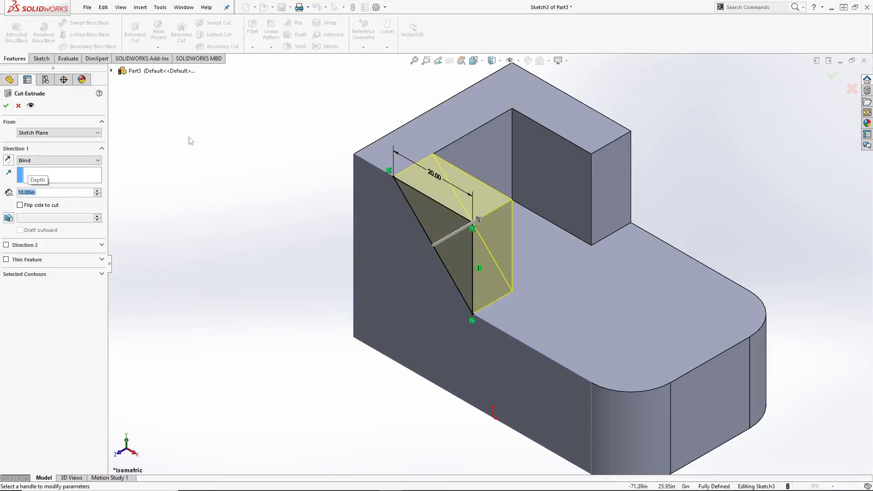
{"action": "left_click", "coordinate": [6, 105]}
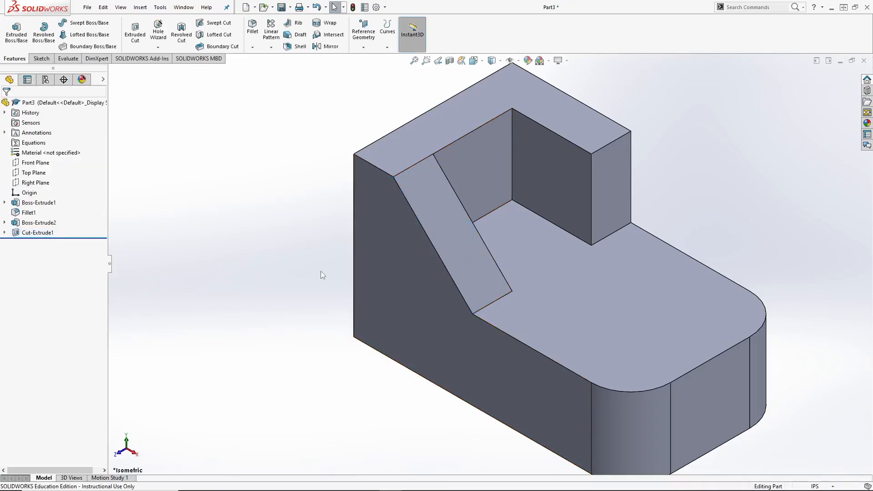
Start a sketch on the lower top face and draw a circle about 14.7 in in diameter toward the rounded end.
{"action": "key", "text": "f"}
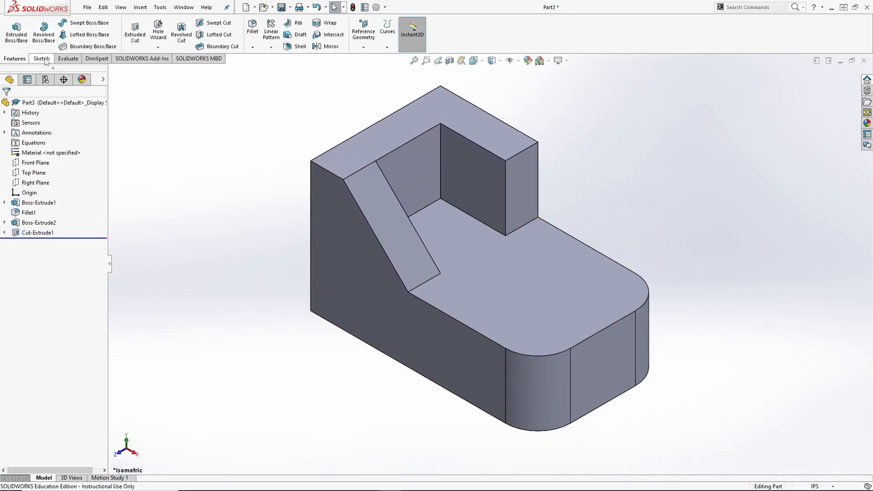
{"action": "left_click", "coordinate": [41, 59]}
{"action": "left_click", "coordinate": [13, 29]}
{"action": "left_click", "coordinate": [567, 286]}
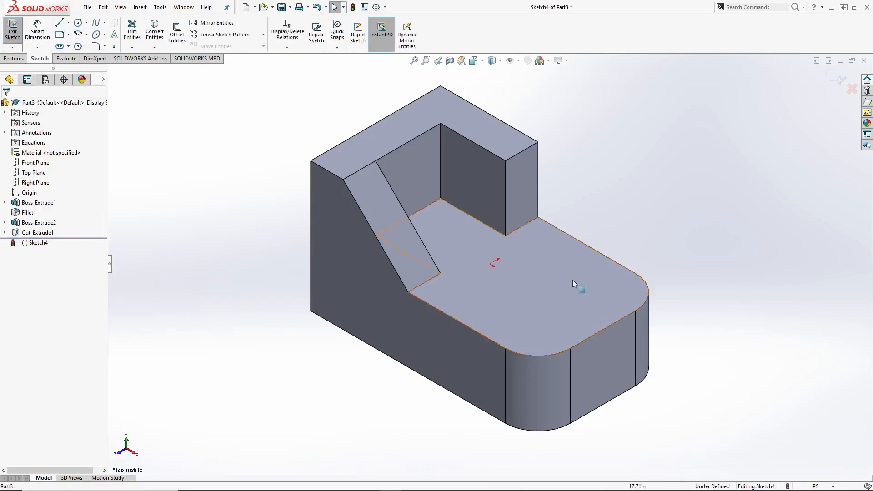
{"action": "left_click", "coordinate": [78, 25]}
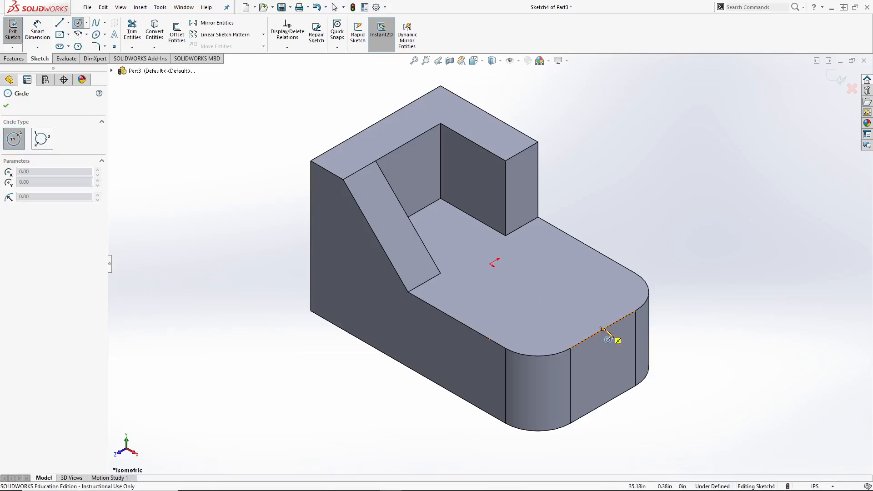
{"action": "left_click", "coordinate": [547, 298]}
{"action": "left_click", "coordinate": [581, 304]}
{"action": "key", "text": "Escape"}
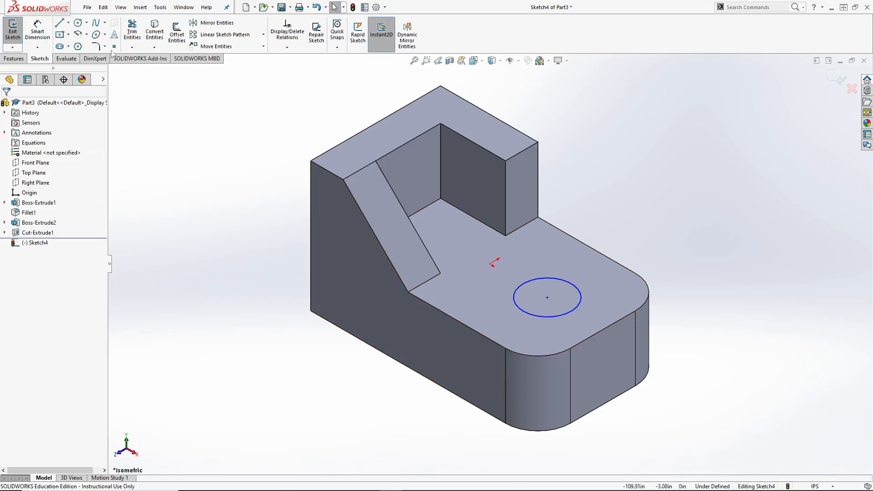
Dimension the circle's diameter as 20 in.
{"action": "left_click", "coordinate": [39, 31]}
{"action": "left_click", "coordinate": [572, 284]}
{"action": "left_click", "coordinate": [641, 251]}
{"action": "type", "text": "20"}
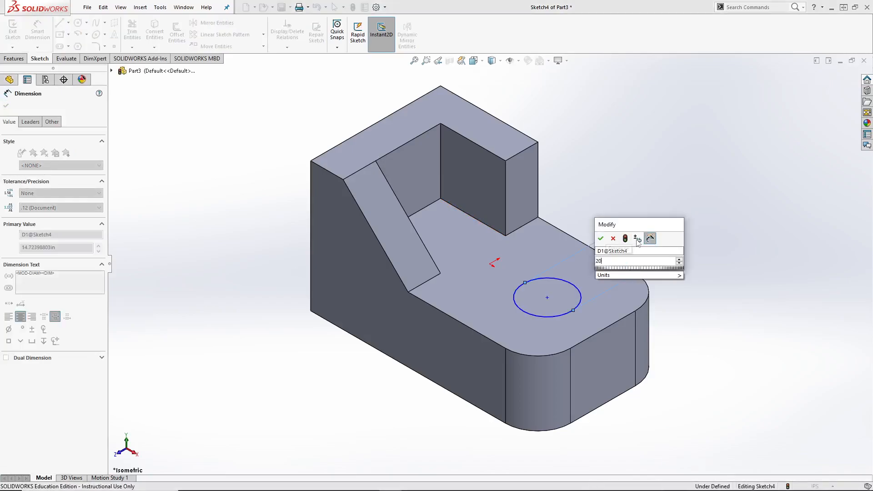
{"action": "key", "text": "Return"}
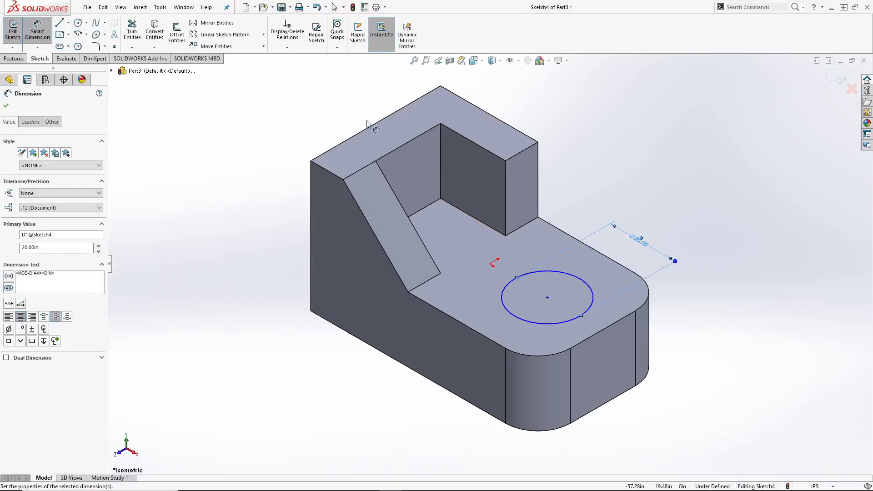
Dimension the distance from the block's far back edge to the circle's centre as 50 in.
{"action": "left_click", "coordinate": [358, 135]}
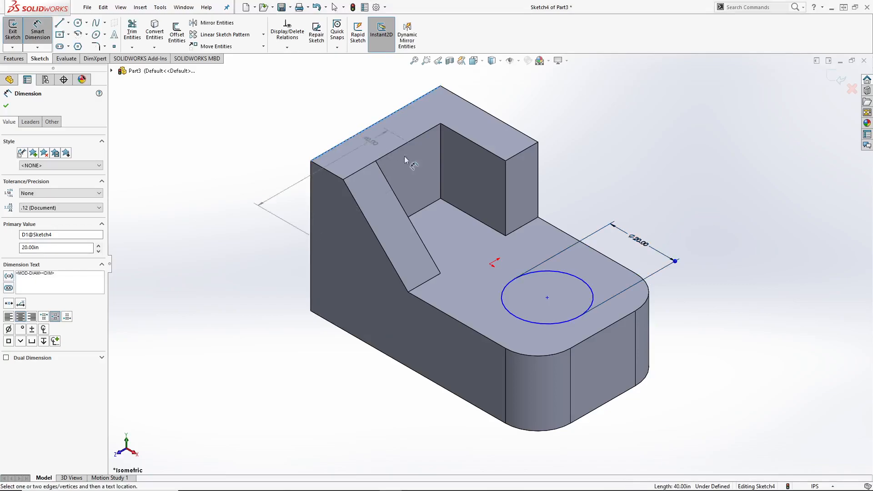
{"action": "left_click", "coordinate": [548, 298]}
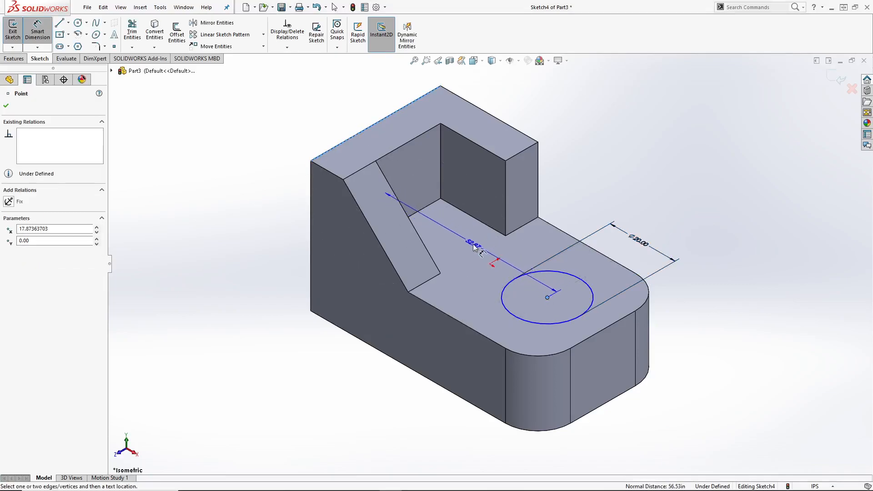
{"action": "left_click", "coordinate": [472, 248]}
{"action": "type", "text": "50"}
{"action": "key", "text": "Return"}
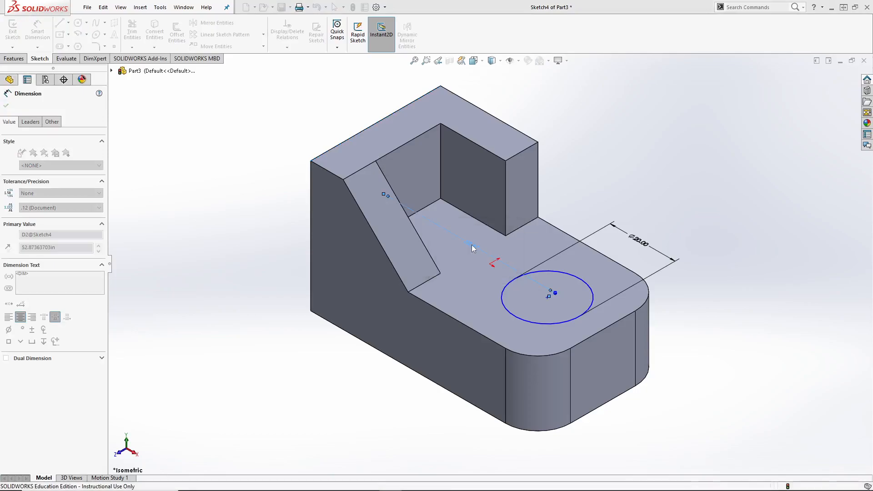
{"action": "key", "text": "Escape"}
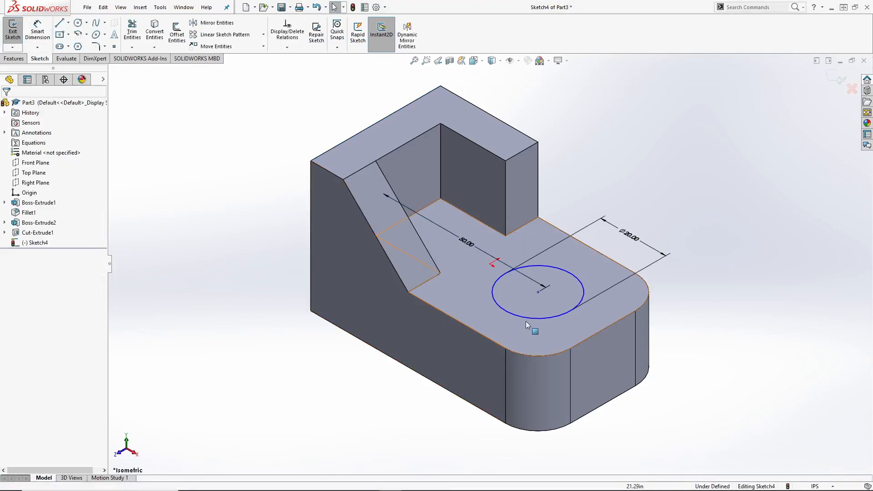
{"action": "left_click_drag", "start_coordinate": [537, 294], "coordinate": [559, 274]}
{"action": "key", "text": "ctrl+z"}
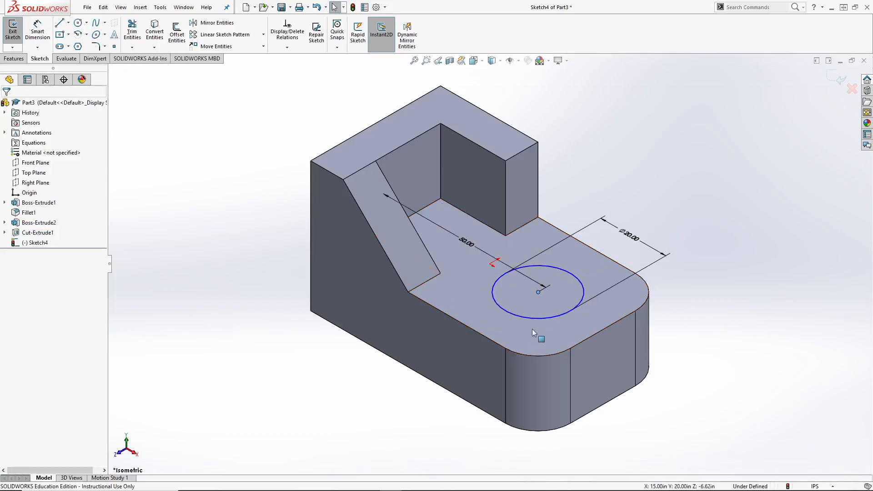
Dimension the distance from the circle's centre to the block's long front edge on the lower face as 20 in.
{"action": "key", "text": "Escape"}
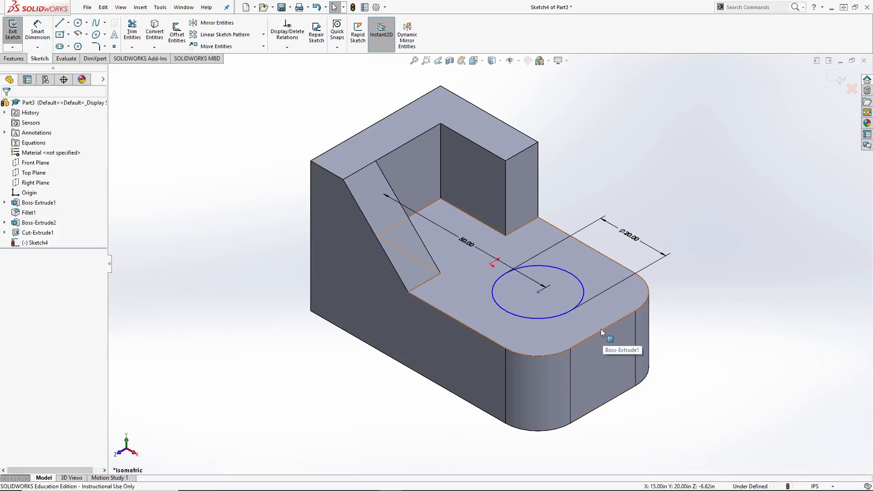
{"action": "left_click", "coordinate": [32, 38]}
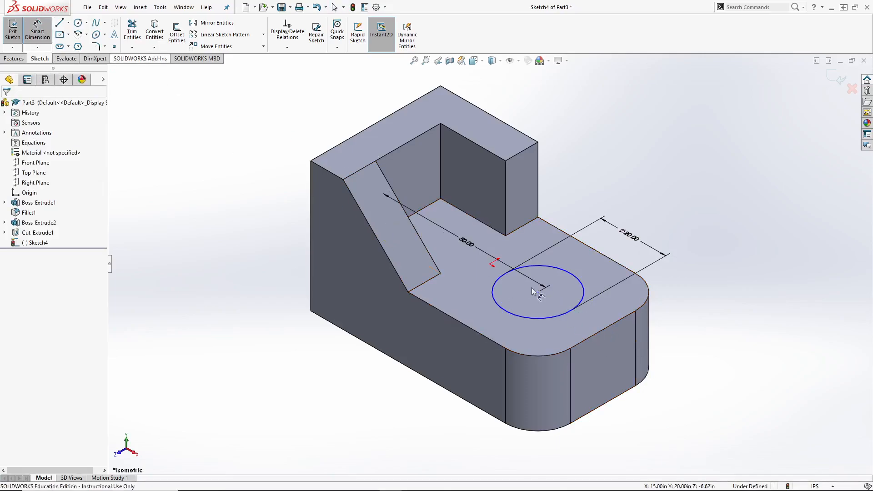
{"action": "left_click", "coordinate": [538, 292]}
{"action": "left_click", "coordinate": [478, 332]}
{"action": "left_click", "coordinate": [472, 352]}
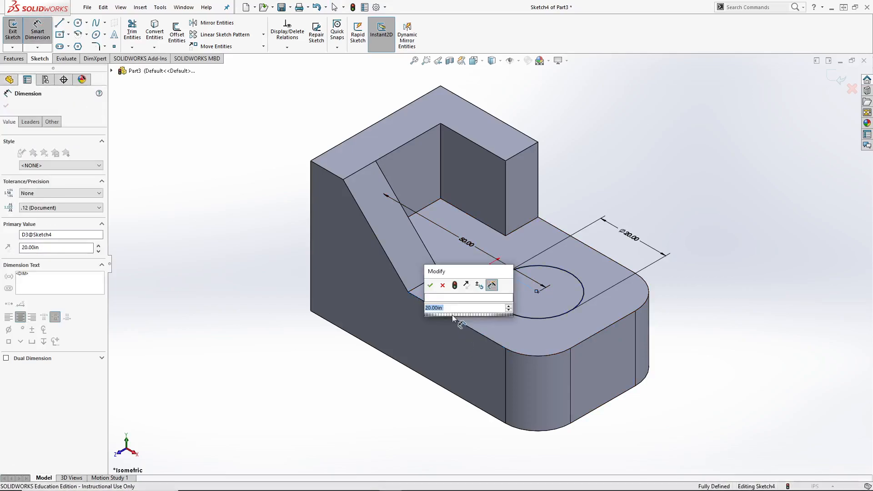
{"action": "left_click", "coordinate": [431, 285]}
{"action": "key", "text": "Escape"}
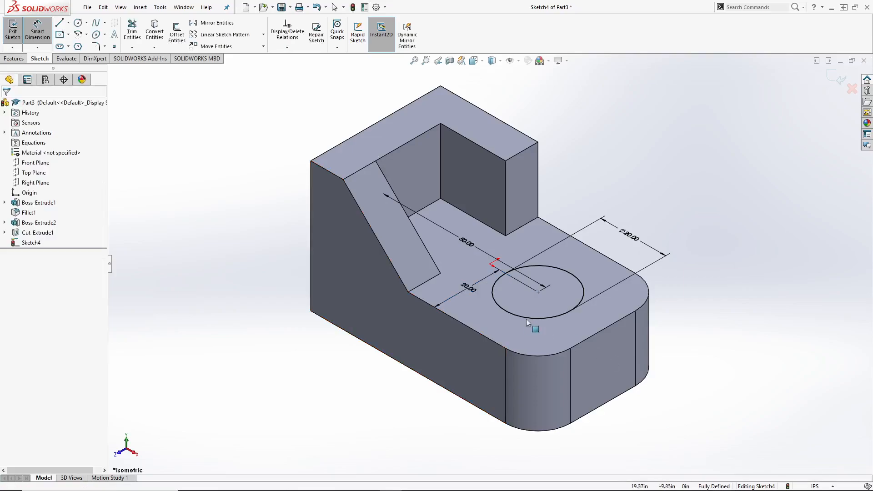
Finish the circle sketch and cut it with Extruded Cut set to Through All, making a hole in the block.
{"action": "left_click", "coordinate": [14, 45]}
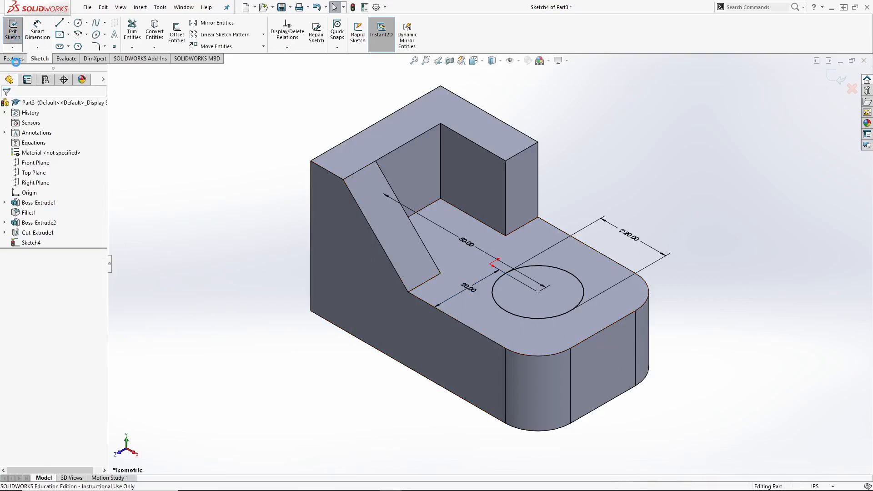
{"action": "left_click", "coordinate": [136, 38]}
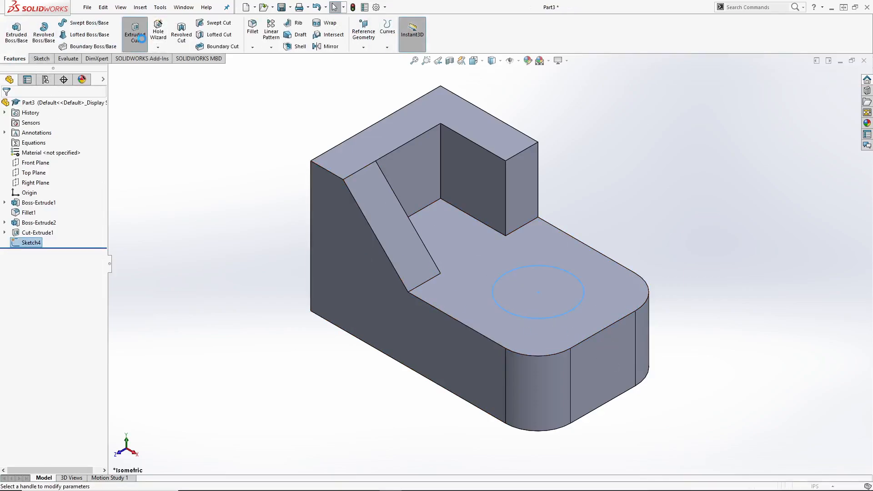
{"action": "left_click", "coordinate": [83, 161]}
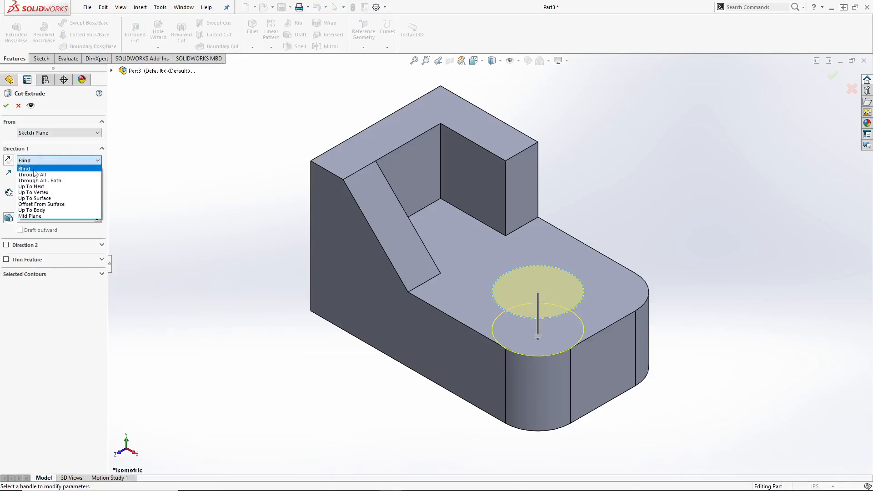
{"action": "left_click", "coordinate": [32, 174]}
{"action": "left_click", "coordinate": [6, 105]}
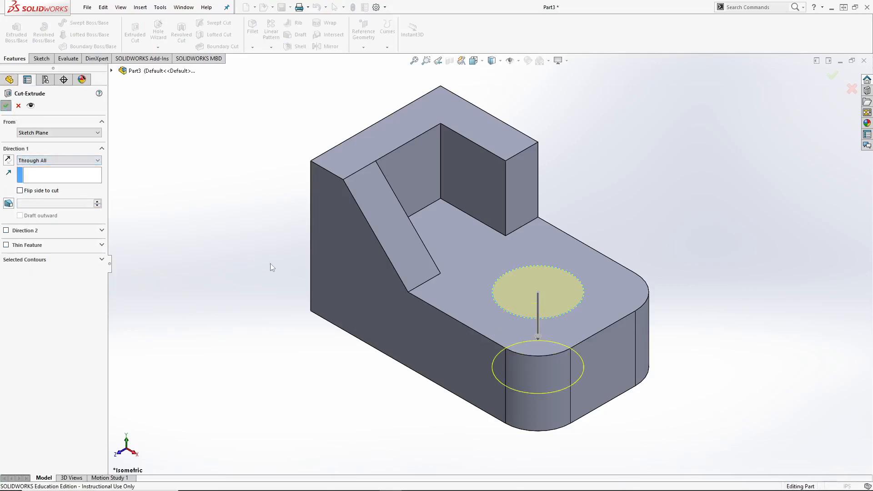
{"action": "left_click", "coordinate": [610, 184]}
{"action": "middle_click_drag", "start_coordinate": [561, 218], "coordinate": [594, 203]}
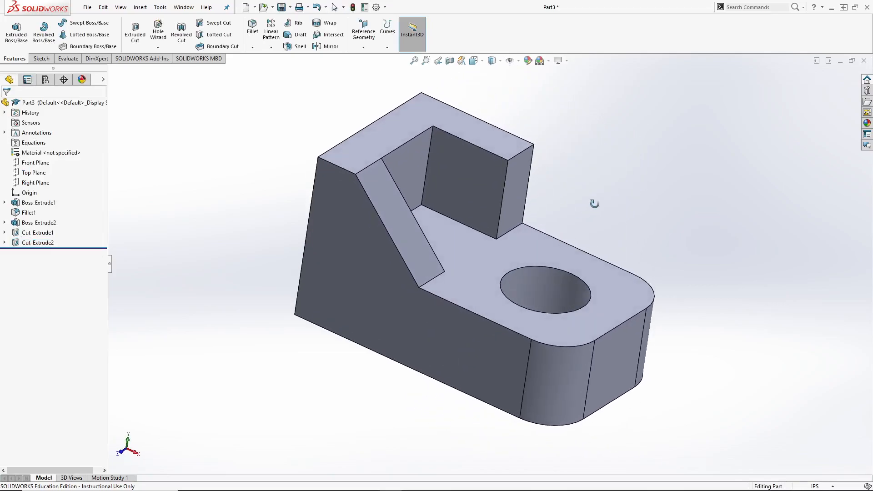
Save the part on the Desktop as Part 1.2 and show it in the isometric view.
{"action": "left_click", "coordinate": [87, 7]}
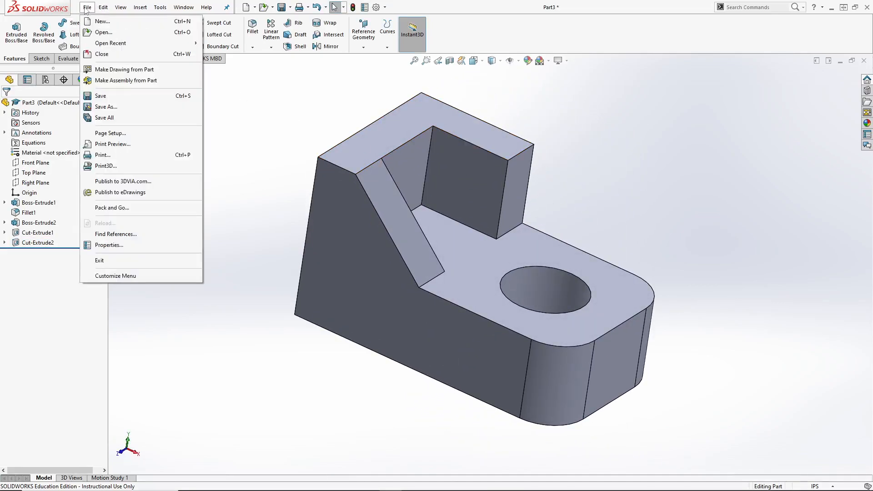
{"action": "left_click", "coordinate": [101, 107]}
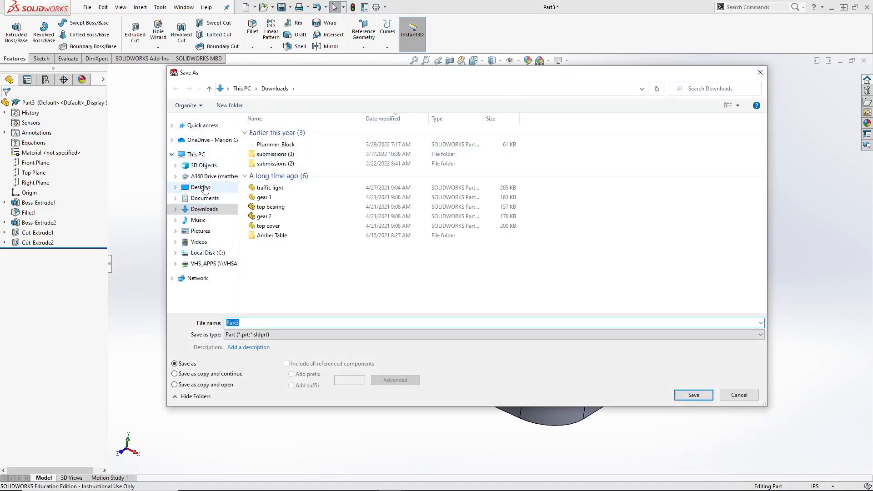
{"action": "left_click", "coordinate": [198, 187]}
{"action": "key", "text": "BackSpace"}
{"action": "type", "text": "1.2"}
{"action": "left_click", "coordinate": [678, 395]}
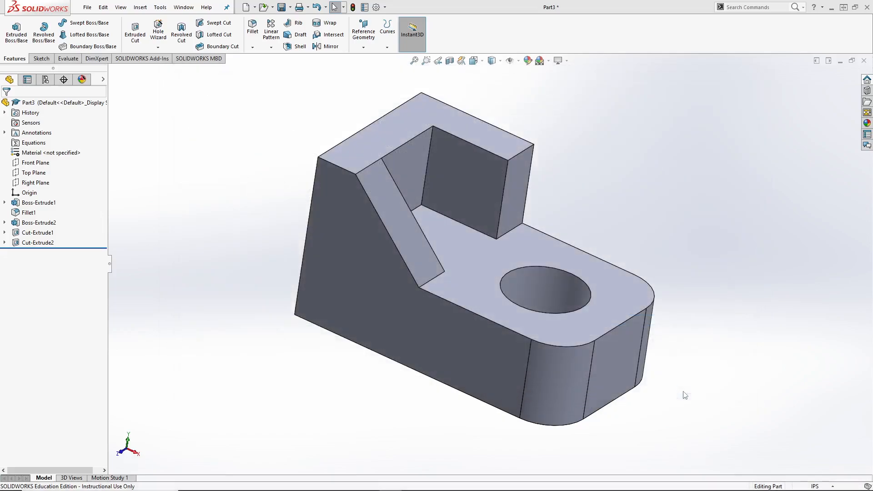
{"action": "key", "text": "ctrl+7"}
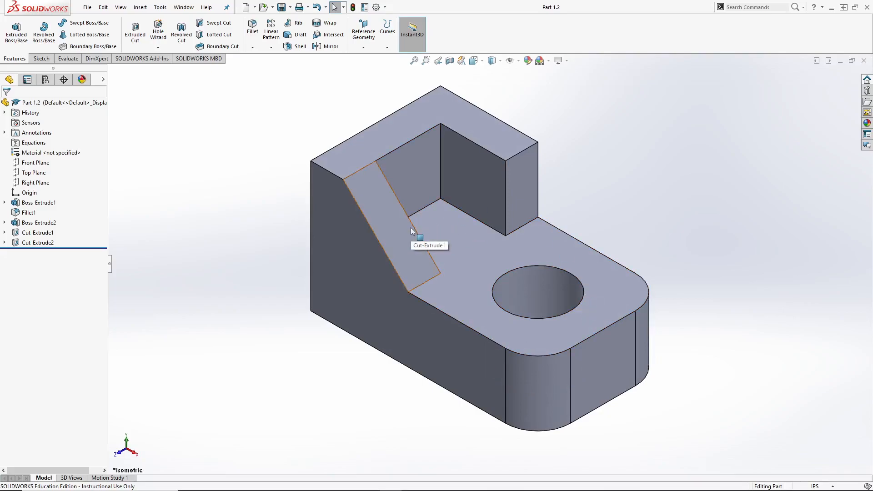
{"action": "mouse_move", "coordinate": [324, 483]}
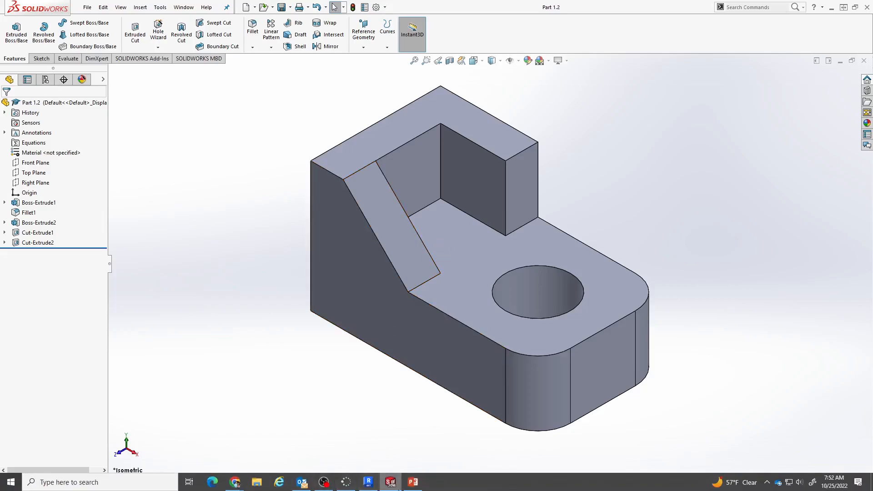